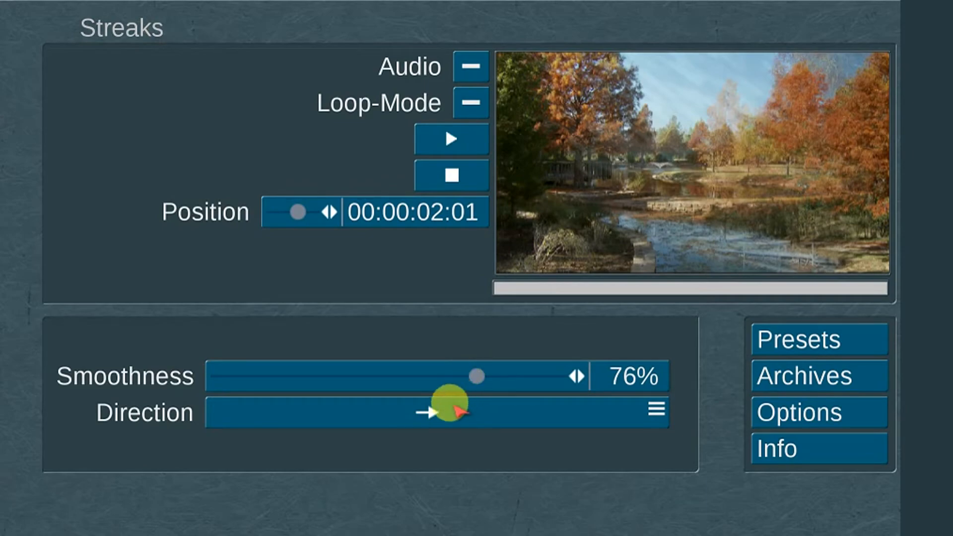
Try the arrow directions of the Streaks transition and raise the Sunbeams transition's smoothness above 50%
{"action": "left_click", "coordinate": [460, 431]}
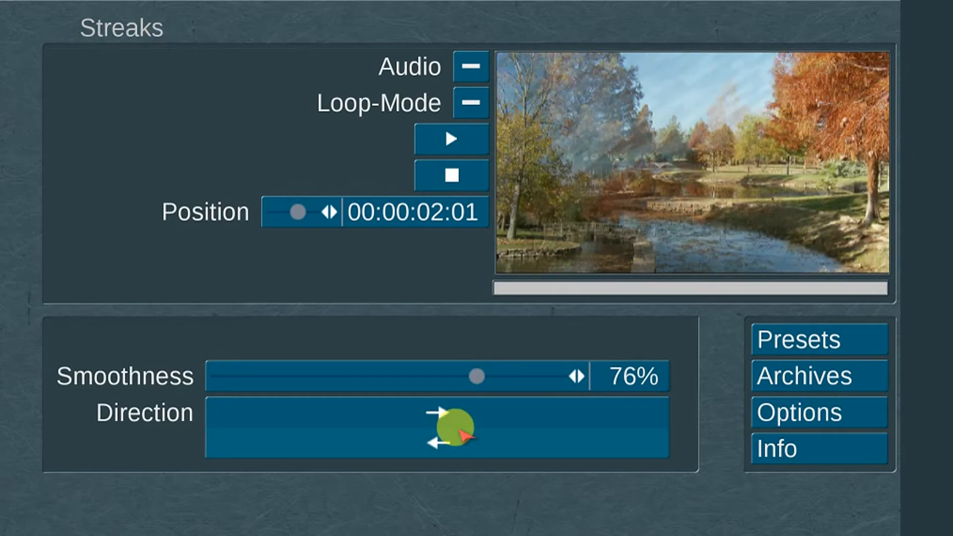
{"action": "left_click", "coordinate": [461, 414]}
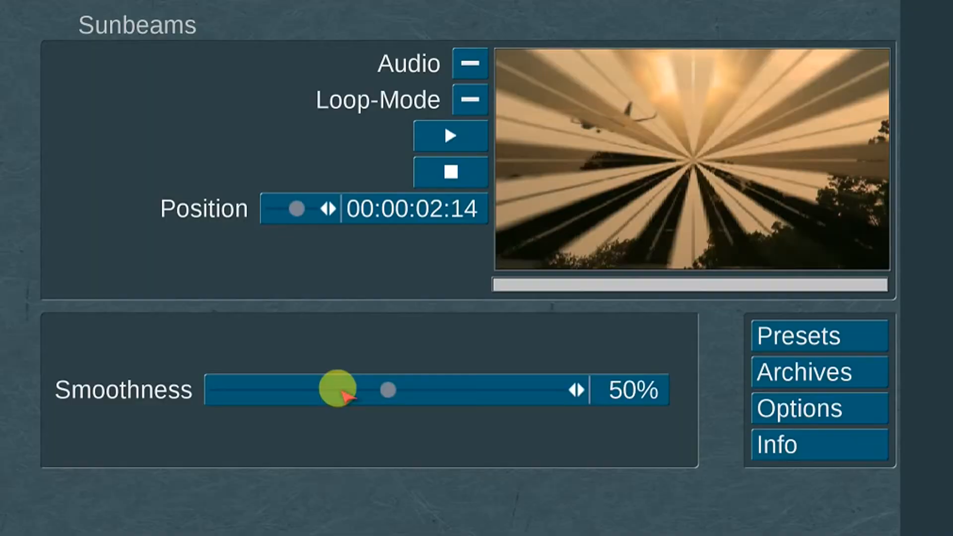
{"action": "left_click_drag", "start_coordinate": [366, 378], "coordinate": [552, 411]}
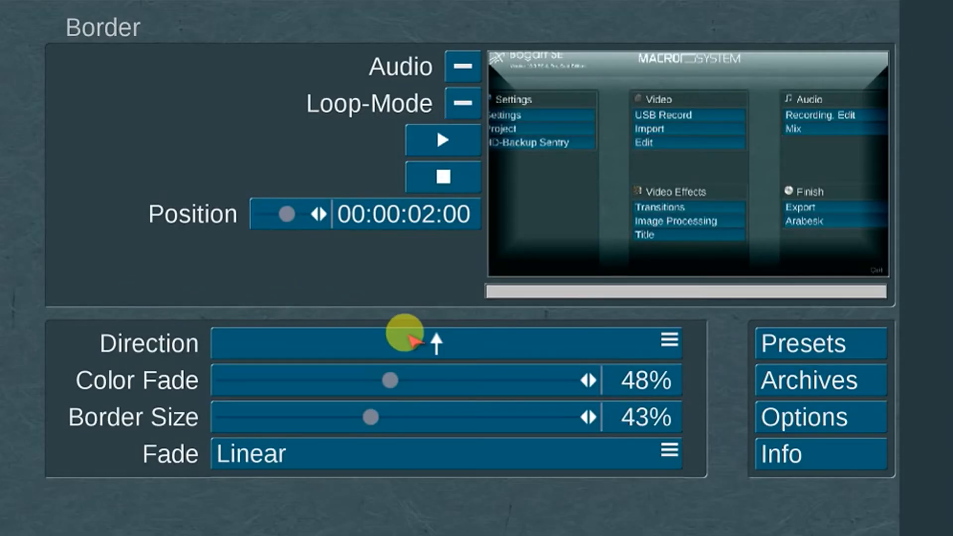
Point the Border transition's direction diagonally down-right, with Color Fade at 42% and Border Size at 81%
{"action": "left_click", "coordinate": [410, 338]}
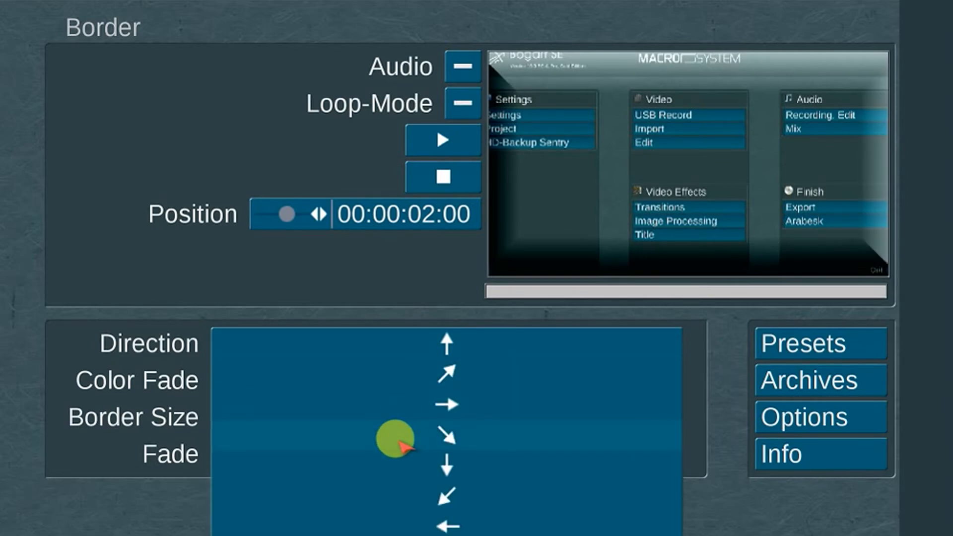
{"action": "left_click", "coordinate": [393, 440]}
{"action": "left_click_drag", "start_coordinate": [390, 380], "coordinate": [370, 381]}
{"action": "left_click", "coordinate": [370, 417]}
{"action": "left_click_drag", "start_coordinate": [370, 417], "coordinate": [505, 419]}
Run the Border transition's fade through Sine 1 and Sine 2 to the option after Sine 2
{"action": "left_click", "coordinate": [432, 449]}
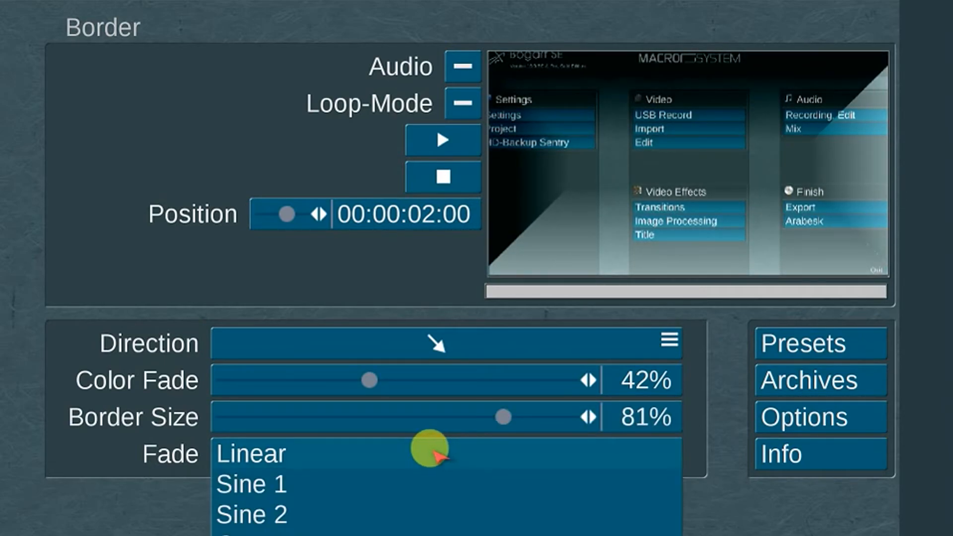
{"action": "left_click", "coordinate": [414, 483]}
{"action": "left_click", "coordinate": [413, 453]}
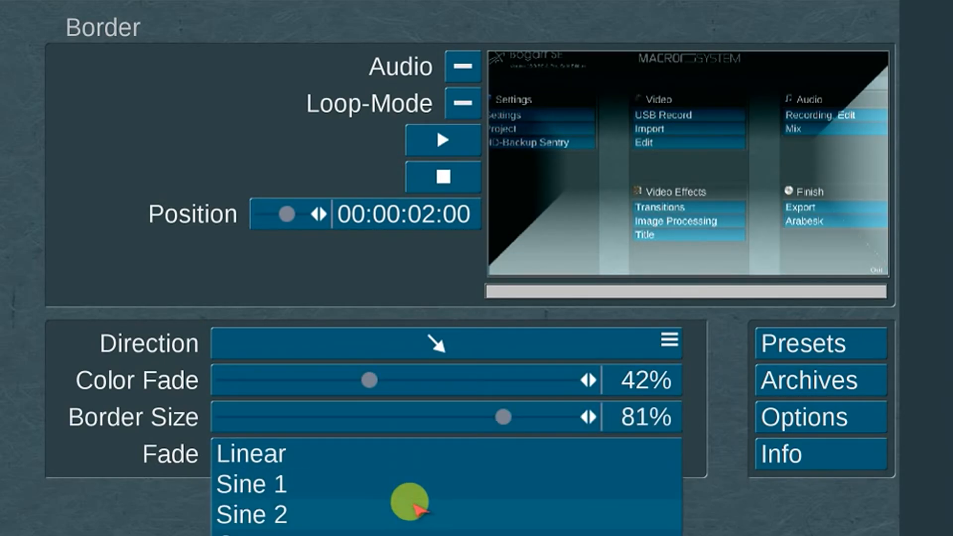
{"action": "left_click", "coordinate": [413, 513]}
{"action": "left_click", "coordinate": [413, 451]}
{"action": "left_click", "coordinate": [404, 530]}
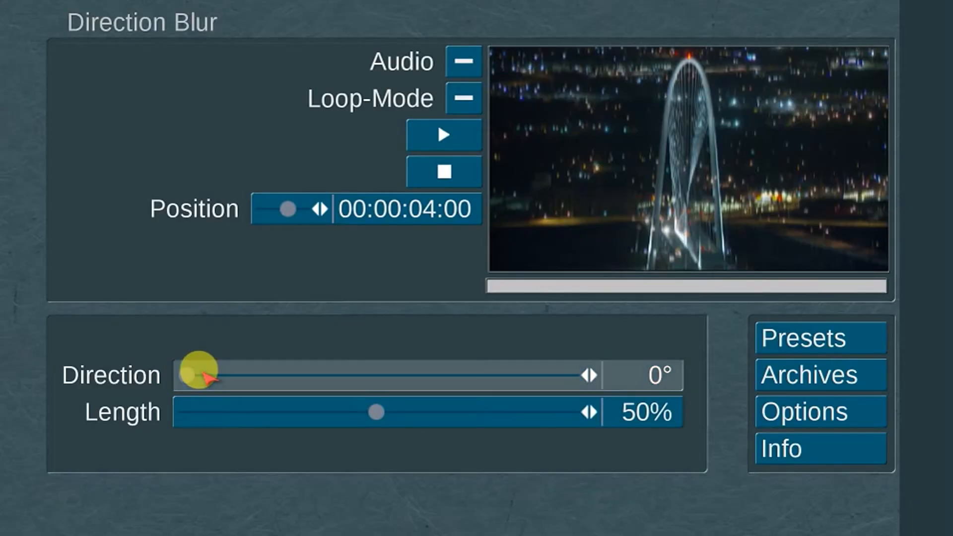
Raise the slider settings of the effect applied to the night bridge clip
{"action": "left_click_drag", "start_coordinate": [198, 368], "coordinate": [571, 377]}
{"action": "mouse_move", "coordinate": [428, 408]}
{"action": "left_mouse_down"}
{"action": "mouse_move", "coordinate": [217, 393]}
{"action": "mouse_move", "coordinate": [624, 433]}
{"action": "left_mouse_up"}
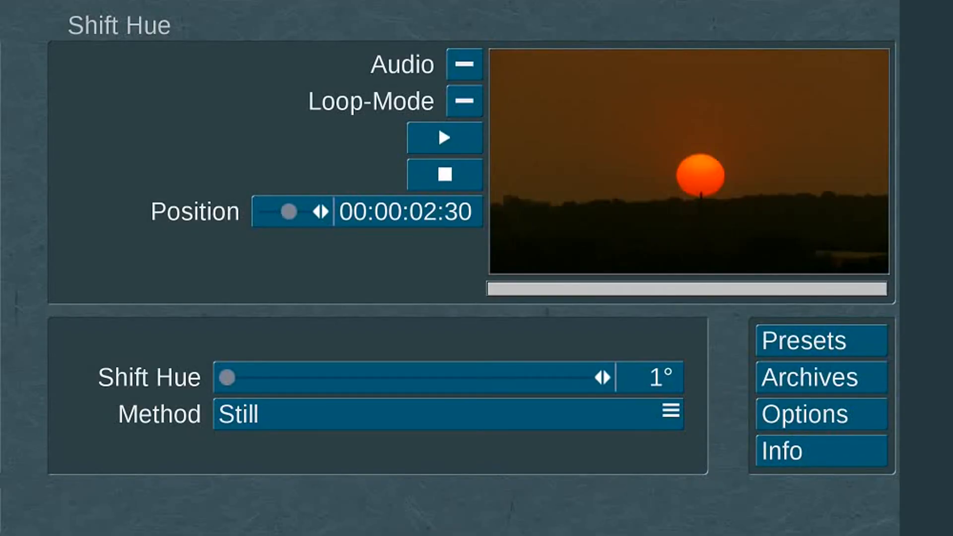
Set the Shift Hue amount to 360° for the sunset clip and pick an option for its method
{"action": "left_click_drag", "start_coordinate": [276, 377], "coordinate": [587, 376]}
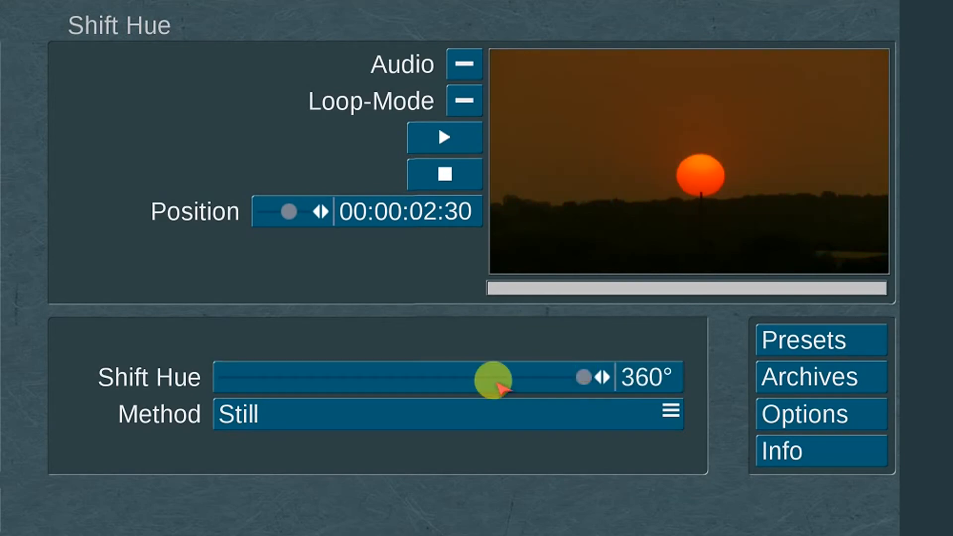
{"action": "left_click", "coordinate": [425, 412]}
{"action": "left_click", "coordinate": [423, 431]}
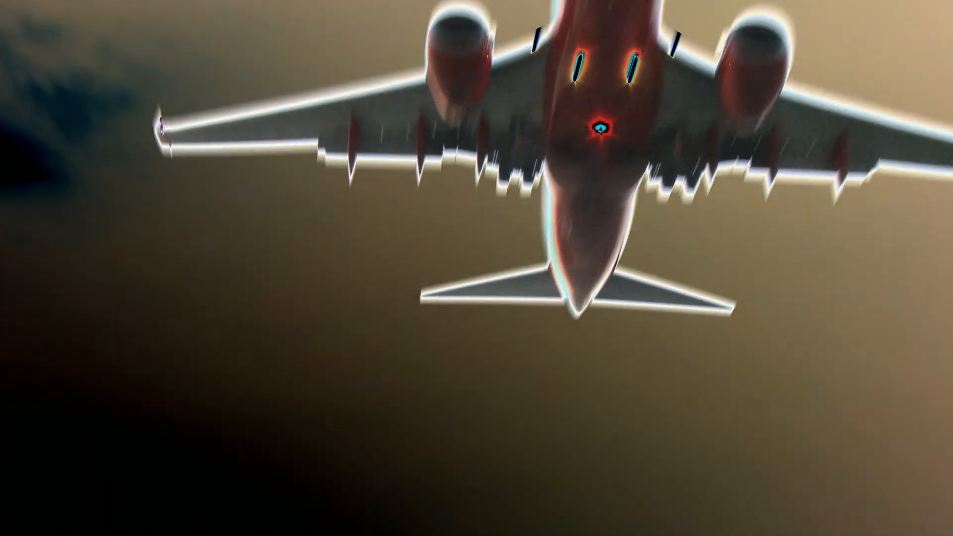
Adjust the slider of the sparkle effect on the night bridge clip and the setting of the repeated logo effect
{"action": "left_click", "coordinate": [221, 230]}
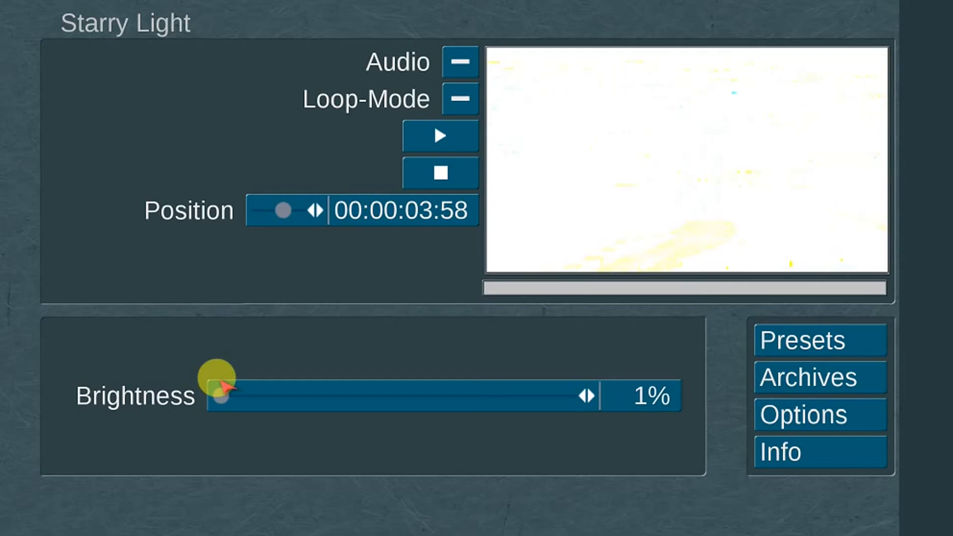
{"action": "left_click_drag", "start_coordinate": [222, 393], "coordinate": [416, 395]}
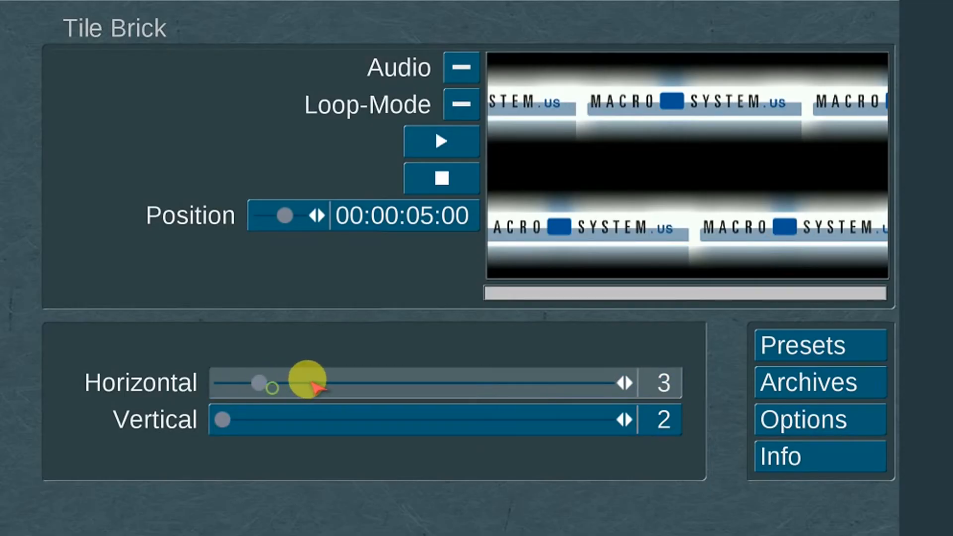
{"action": "left_click_drag", "start_coordinate": [308, 378], "coordinate": [323, 408]}
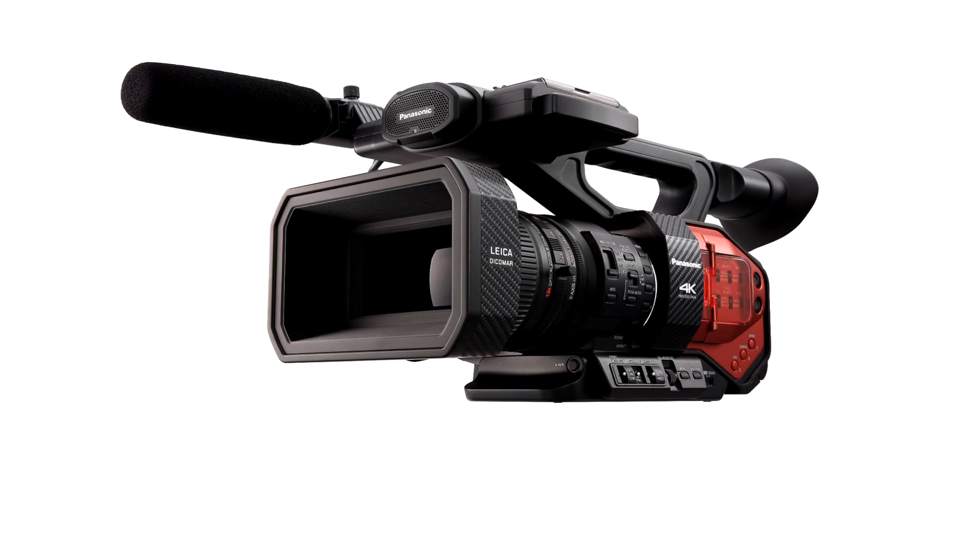
{"action": "left_click", "coordinate": [195, 248]}
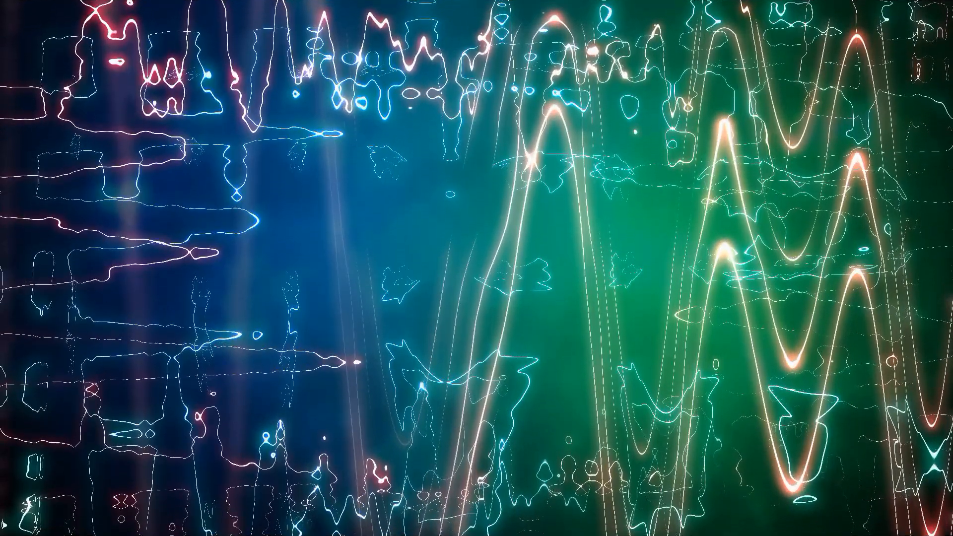
{"action": "left_click", "coordinate": [270, 251]}
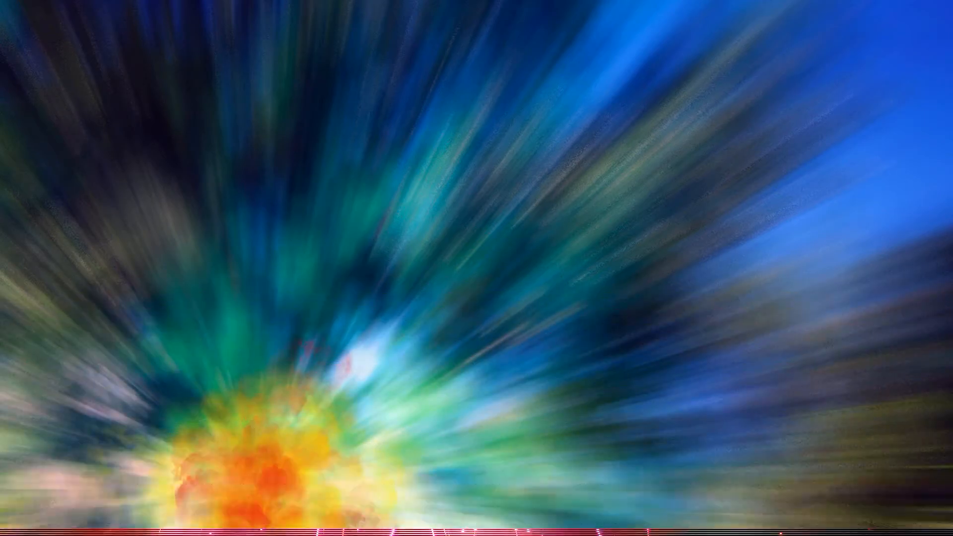
{"action": "left_click", "coordinate": [195, 245]}
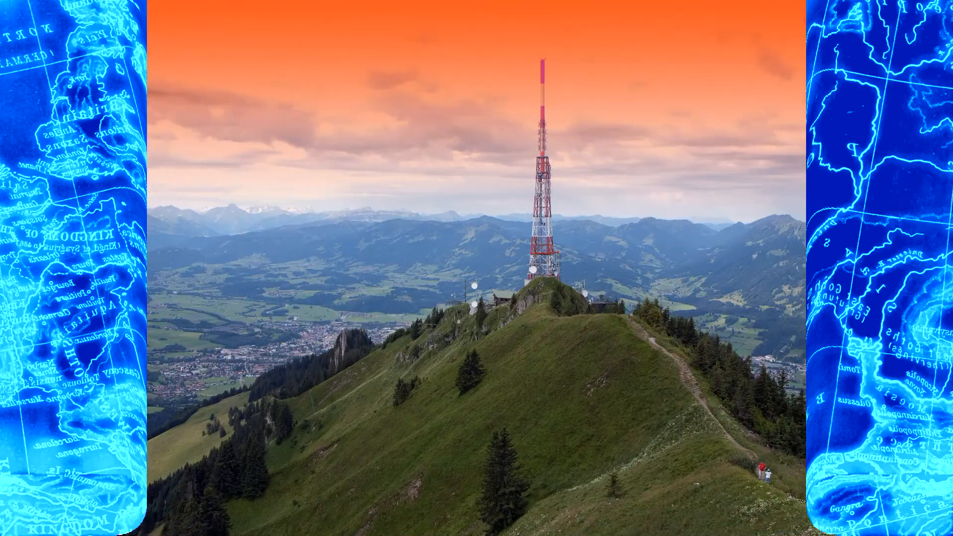
Set the Roll Up transition's size to Big
{"action": "left_click", "coordinate": [287, 393]}
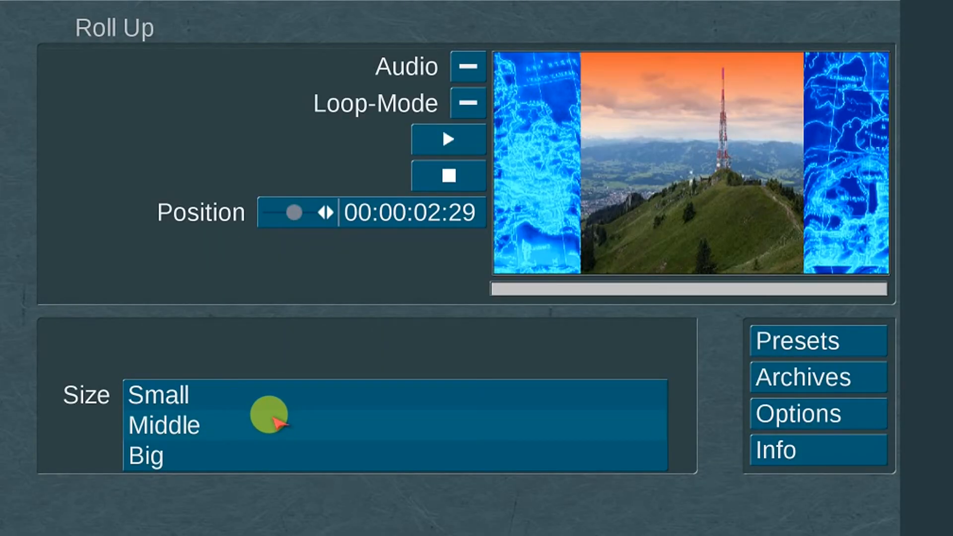
{"action": "left_click", "coordinate": [258, 451]}
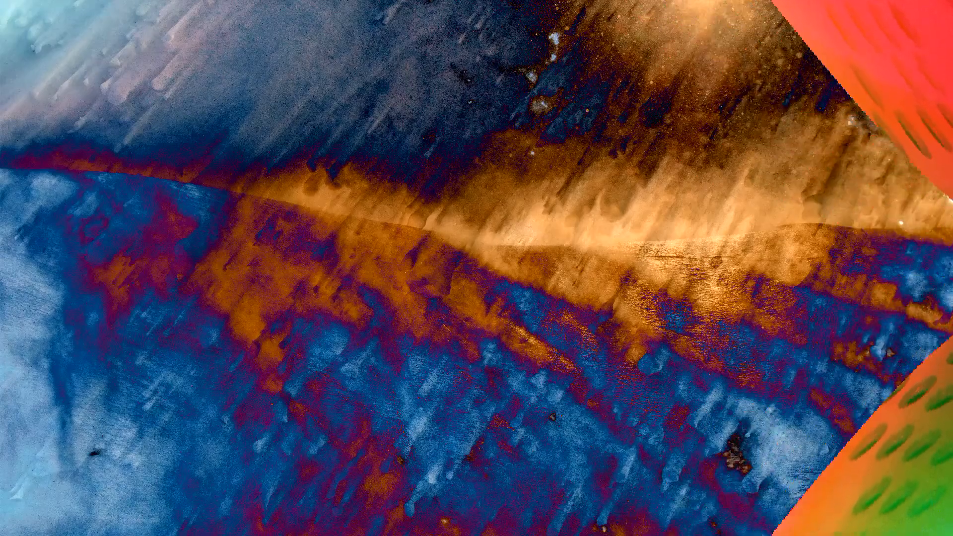
{"action": "left_click", "coordinate": [218, 256]}
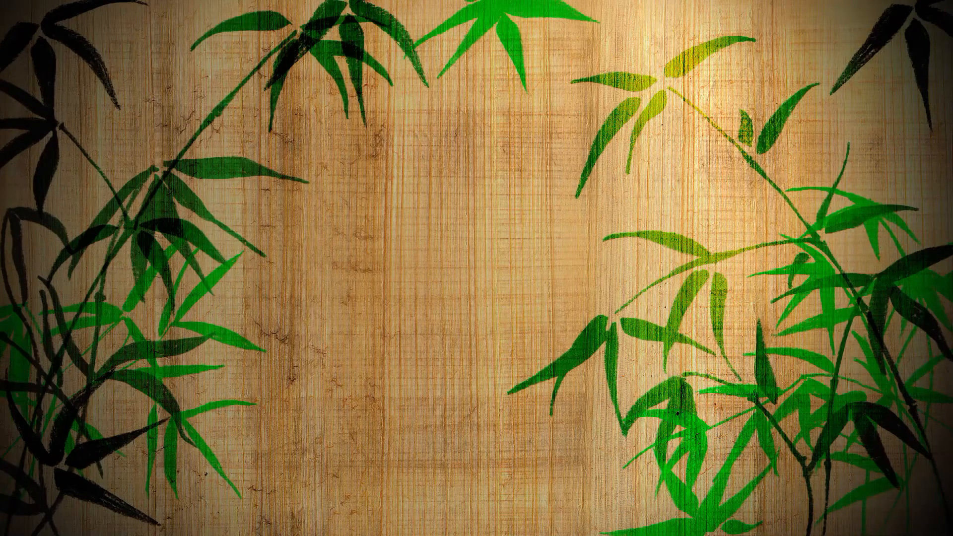
{"action": "left_click", "coordinate": [238, 257]}
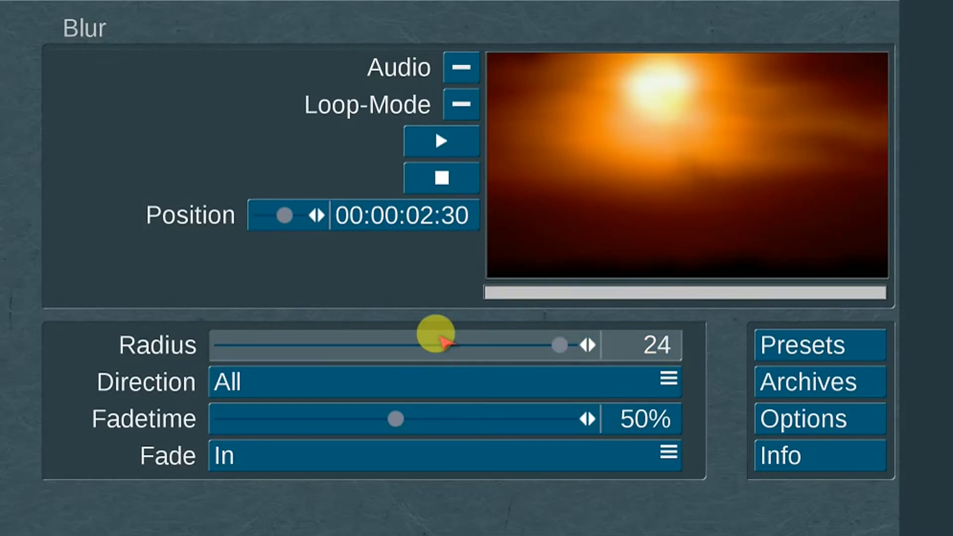
Configure the Blur effect with radius 25, direction All, fade time 58% and fade Out
{"action": "left_click_drag", "start_coordinate": [436, 334], "coordinate": [570, 348]}
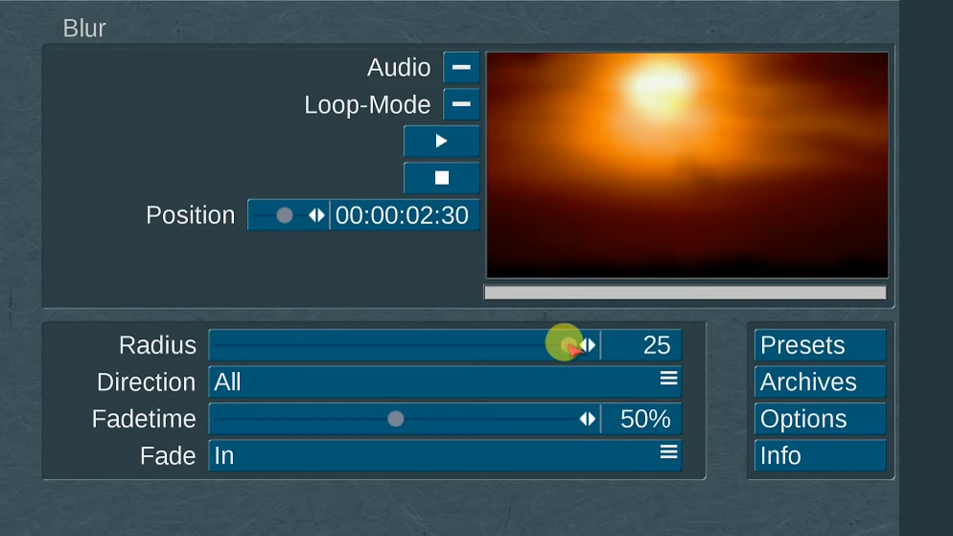
{"action": "left_click", "coordinate": [411, 376]}
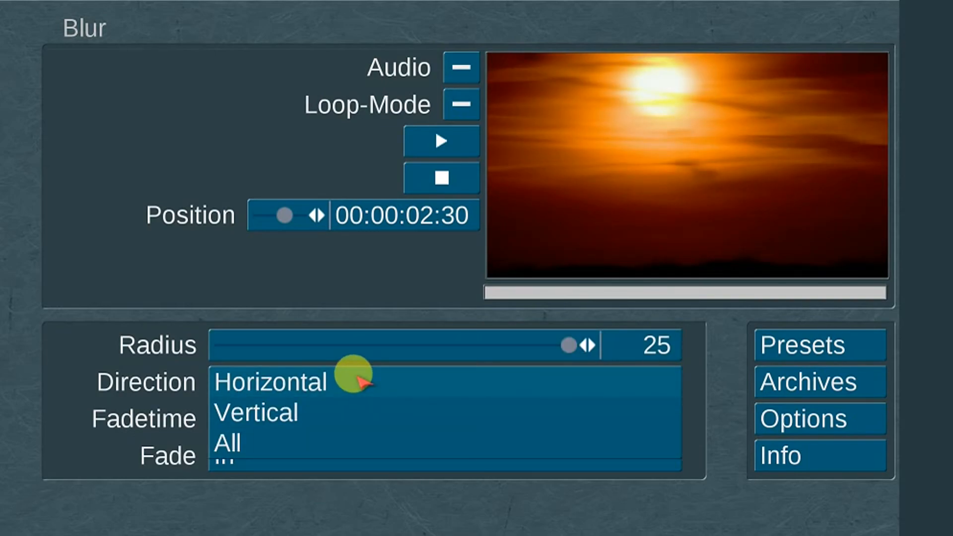
{"action": "left_click", "coordinate": [337, 441]}
{"action": "left_click_drag", "start_coordinate": [402, 410], "coordinate": [426, 416]}
{"action": "left_click", "coordinate": [375, 454]}
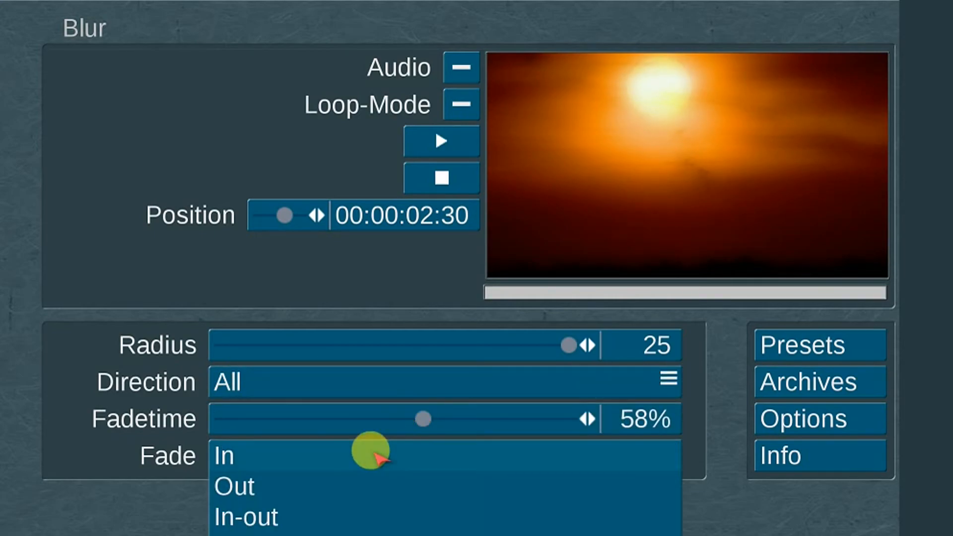
{"action": "left_click", "coordinate": [354, 489]}
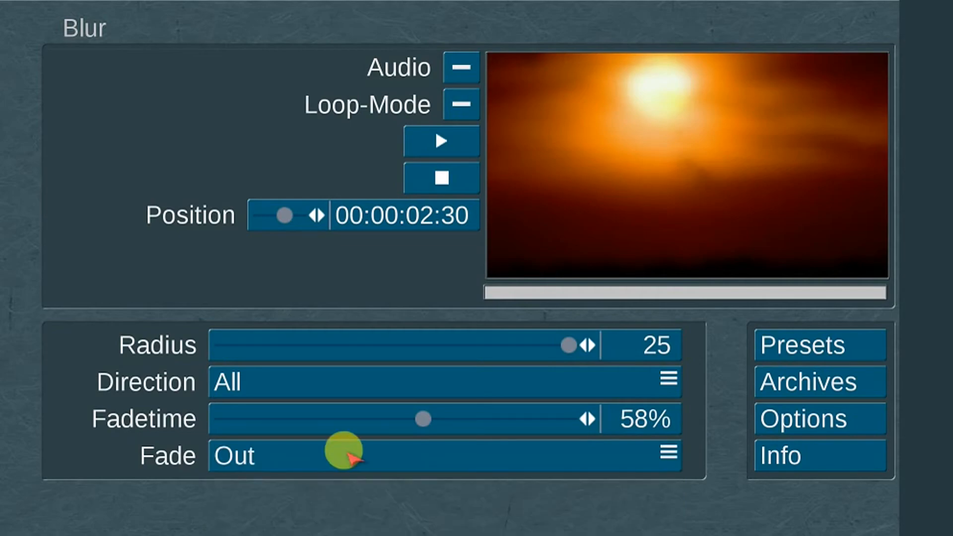
Change the Dye effect's color to blue and set its fade time to 55%
{"action": "left_click", "coordinate": [170, 222]}
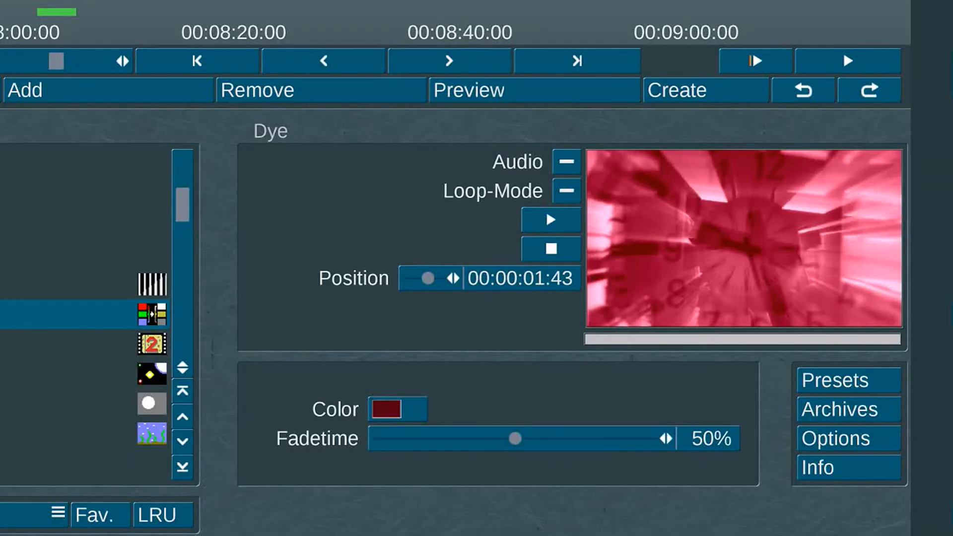
{"action": "left_click", "coordinate": [386, 409]}
{"action": "left_click", "coordinate": [82, 155]}
{"action": "left_click", "coordinate": [268, 343]}
{"action": "left_click", "coordinate": [413, 438]}
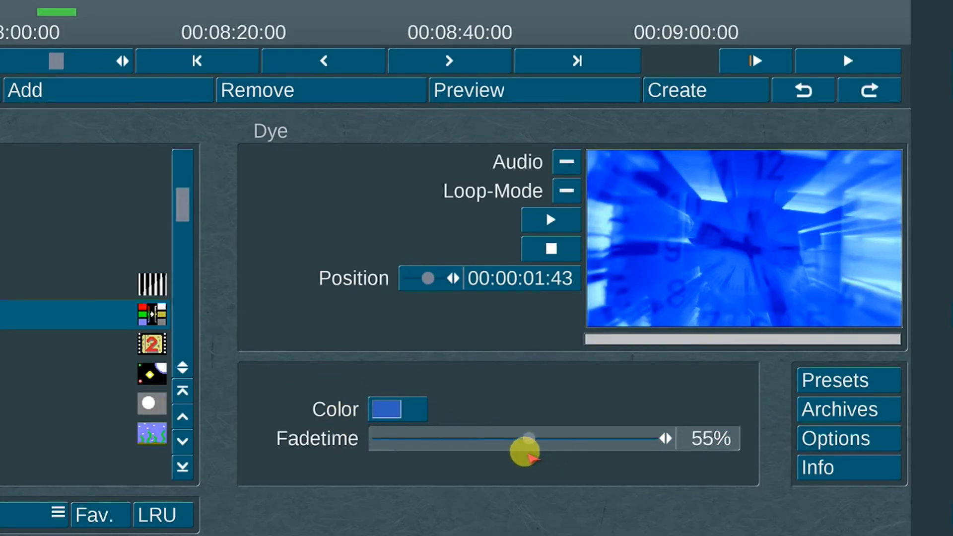
{"action": "left_click_drag", "start_coordinate": [527, 453], "coordinate": [526, 440]}
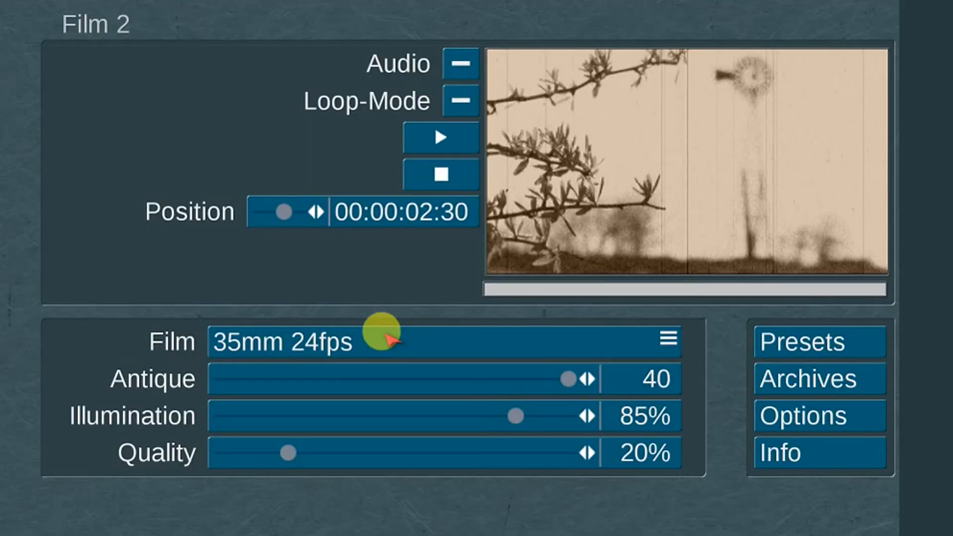
Set Film 2 to 35mm 24fps with Antique at 40, and raise Illumination and Quality to their maximum
{"action": "left_click", "coordinate": [390, 339]}
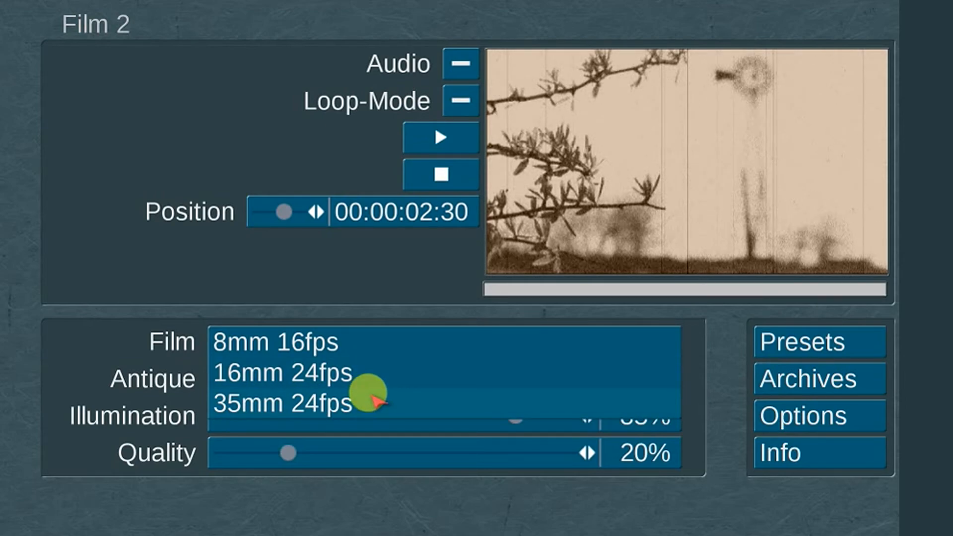
{"action": "left_click", "coordinate": [378, 400]}
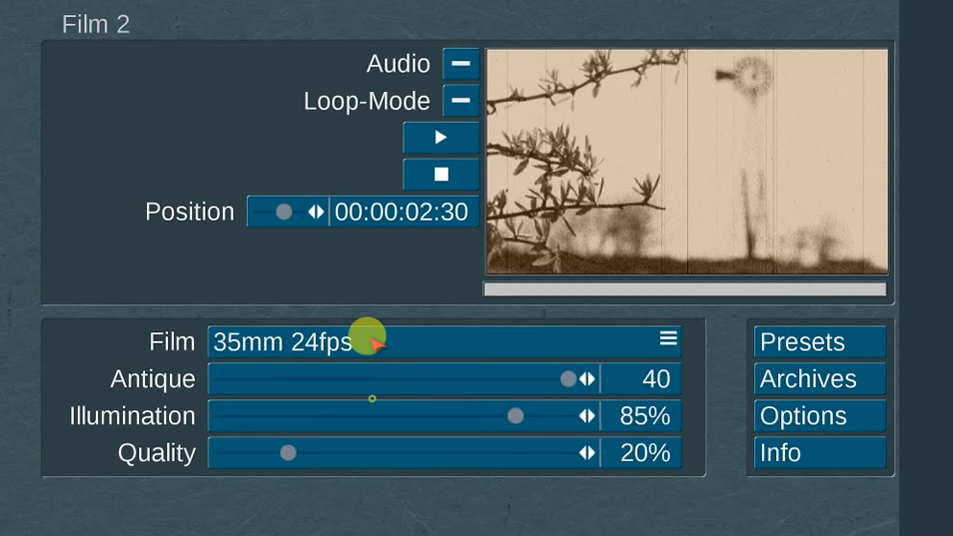
{"action": "left_click_drag", "start_coordinate": [429, 375], "coordinate": [568, 381]}
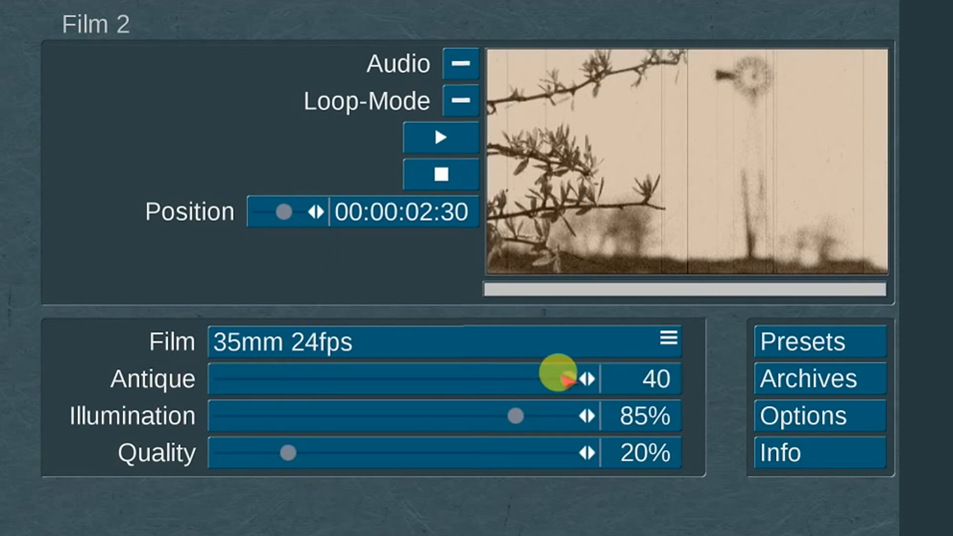
{"action": "left_click_drag", "start_coordinate": [467, 412], "coordinate": [566, 418]}
{"action": "left_click_drag", "start_coordinate": [373, 456], "coordinate": [566, 453]}
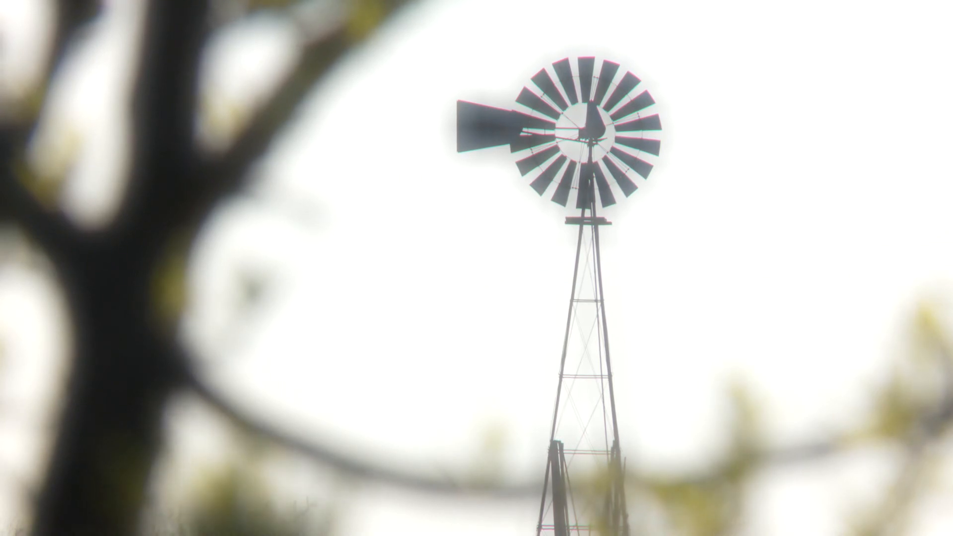
Configure the Glow effect with radius 25, intensity Normal, fade time 36% and fade Out-in
{"action": "left_click", "coordinate": [290, 336]}
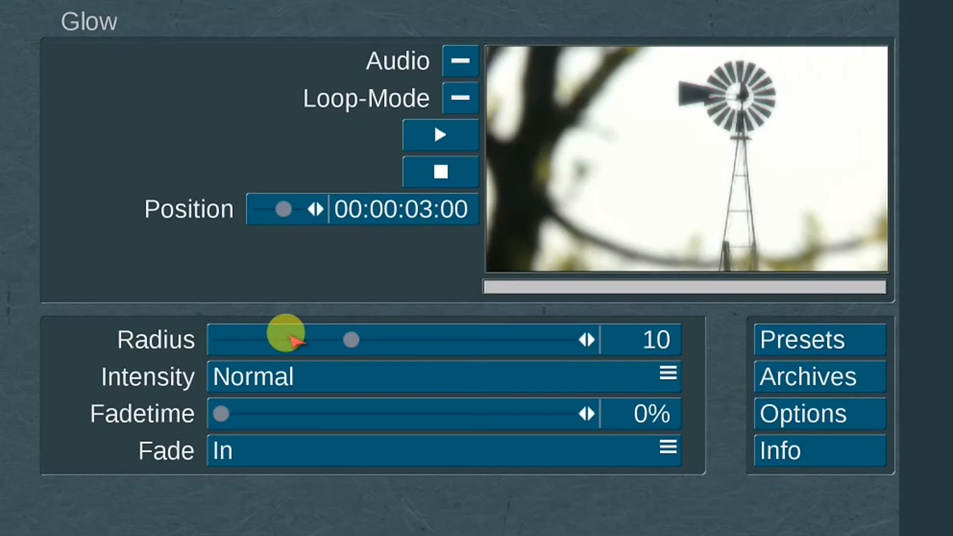
{"action": "left_click_drag", "start_coordinate": [323, 340], "coordinate": [569, 341]}
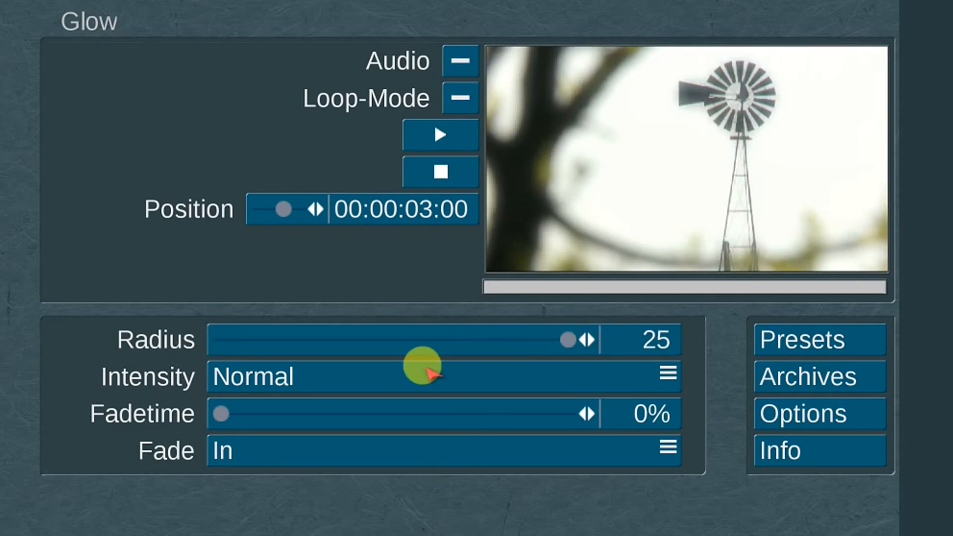
{"action": "left_click", "coordinate": [426, 373]}
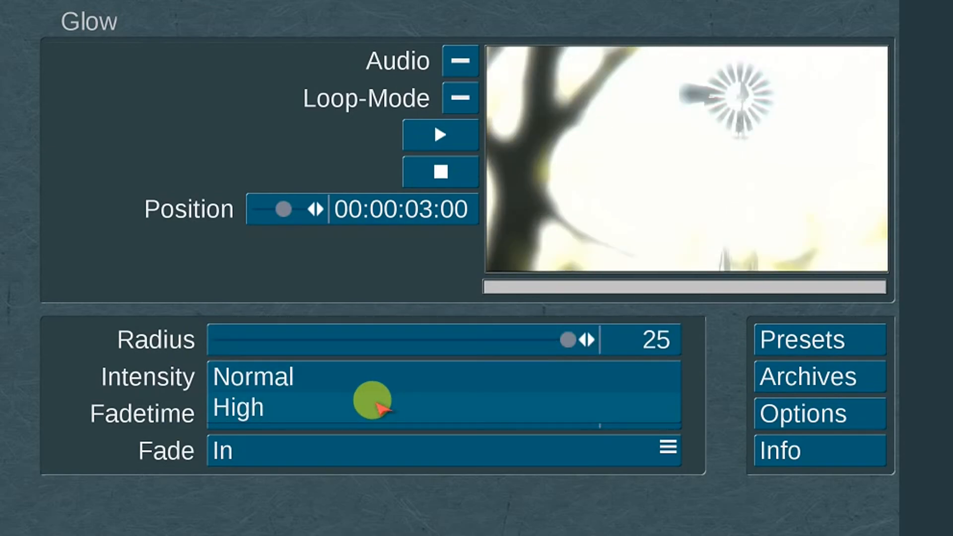
{"action": "left_click", "coordinate": [377, 377]}
{"action": "mouse_move", "coordinate": [340, 404]}
{"action": "left_mouse_down"}
{"action": "mouse_move", "coordinate": [470, 395]}
{"action": "mouse_move", "coordinate": [344, 414]}
{"action": "left_mouse_up"}
{"action": "left_click", "coordinate": [339, 464]}
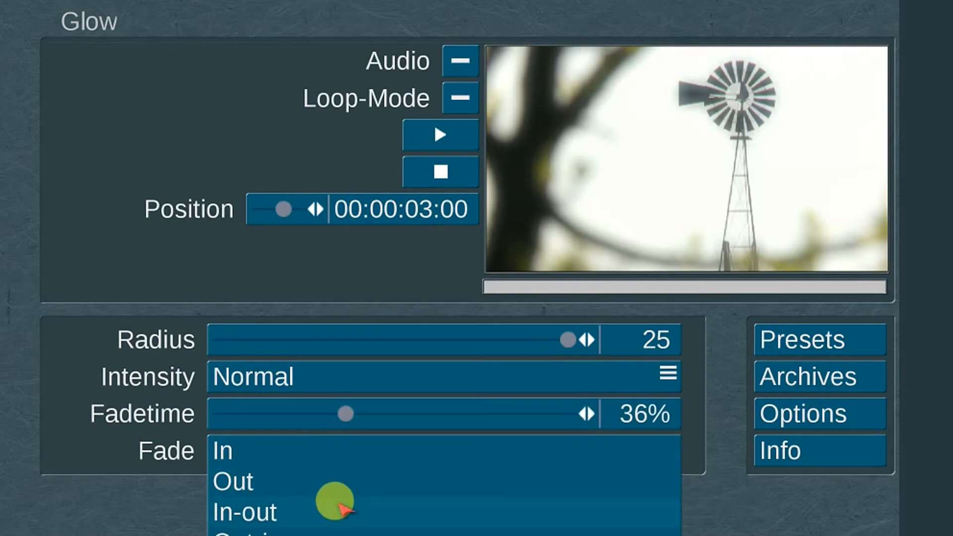
{"action": "left_click", "coordinate": [337, 530]}
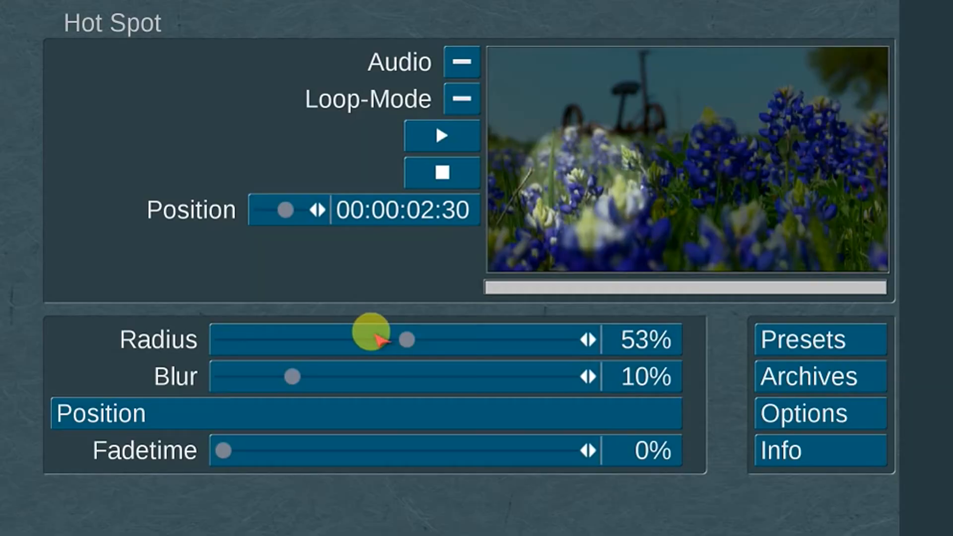
Adjust the settings of the light spot effect on the blue flower clip
{"action": "left_click_drag", "start_coordinate": [372, 334], "coordinate": [473, 339]}
{"action": "left_click_drag", "start_coordinate": [347, 372], "coordinate": [284, 396]}
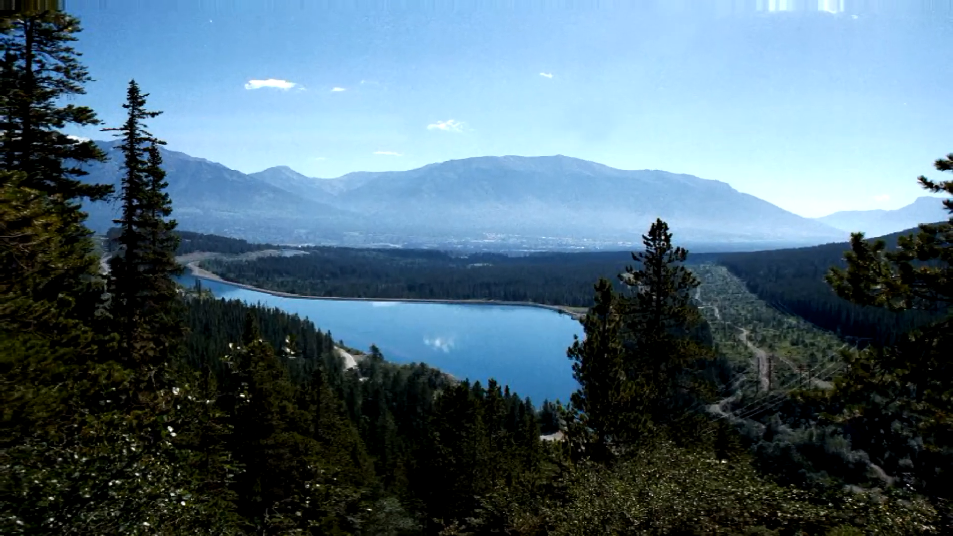
Set the Underwater effect's Frequency to 10 and Amplitude to 20, adjust its Speed and lower its Fadetime
{"action": "left_click", "coordinate": [388, 339]}
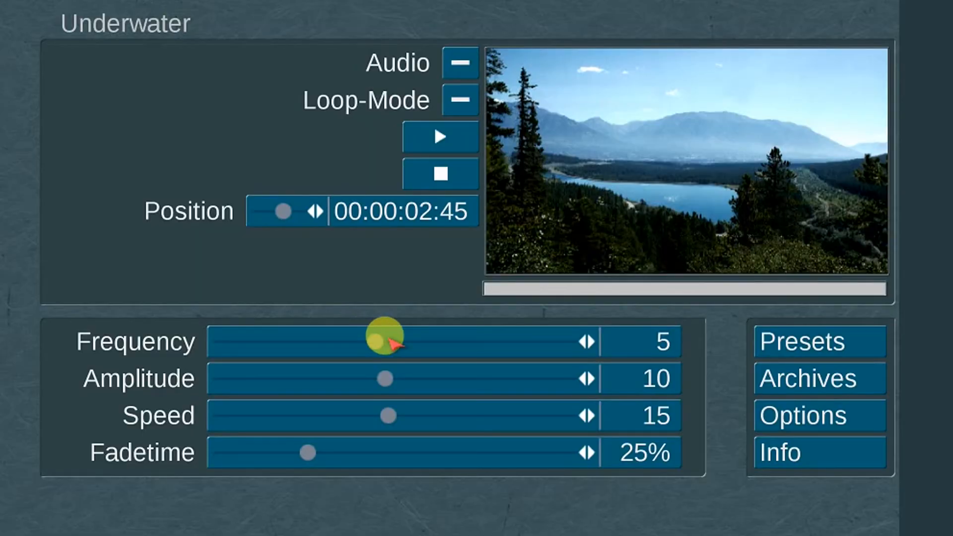
{"action": "left_click_drag", "start_coordinate": [390, 340], "coordinate": [569, 342]}
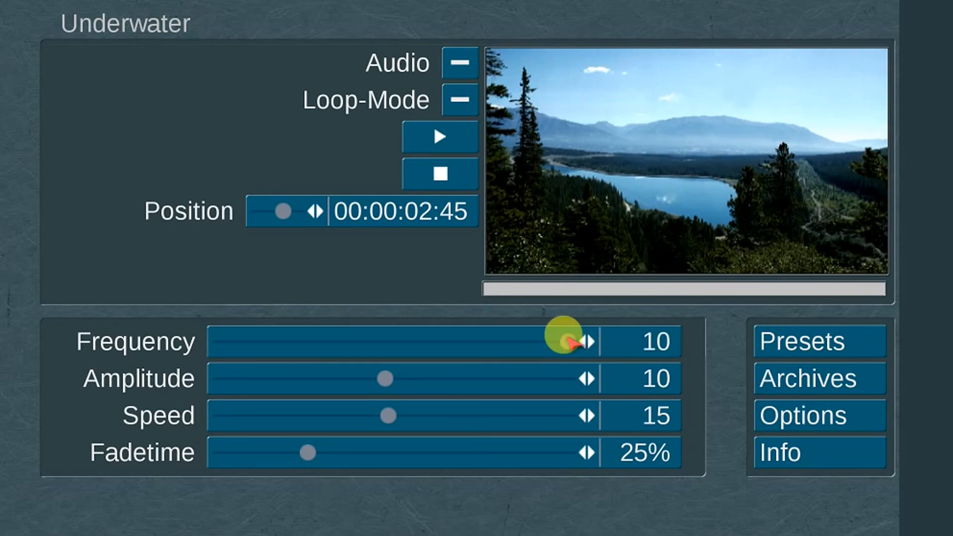
{"action": "left_click_drag", "start_coordinate": [453, 371], "coordinate": [576, 370]}
{"action": "left_click_drag", "start_coordinate": [447, 416], "coordinate": [469, 404]}
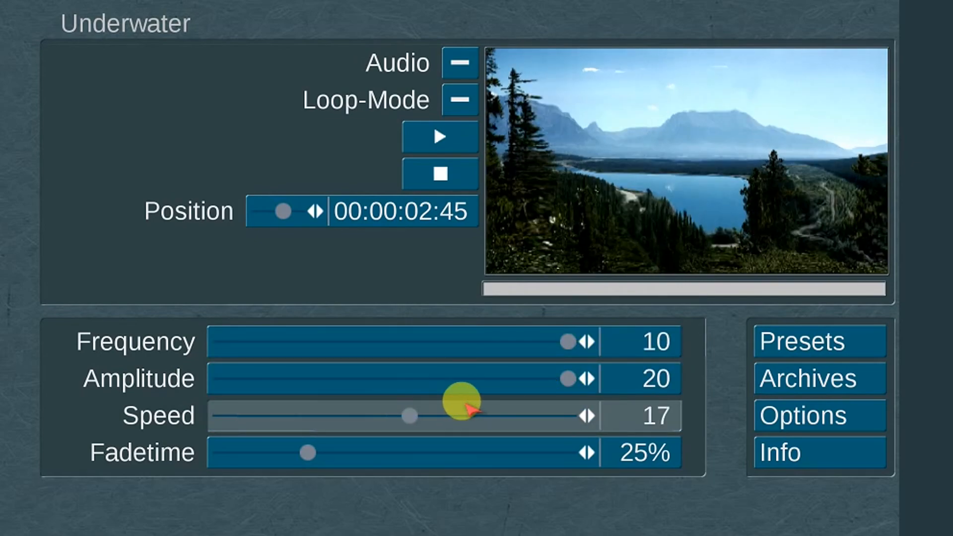
{"action": "left_click", "coordinate": [396, 453]}
{"action": "left_click_drag", "start_coordinate": [392, 451], "coordinate": [228, 447]}
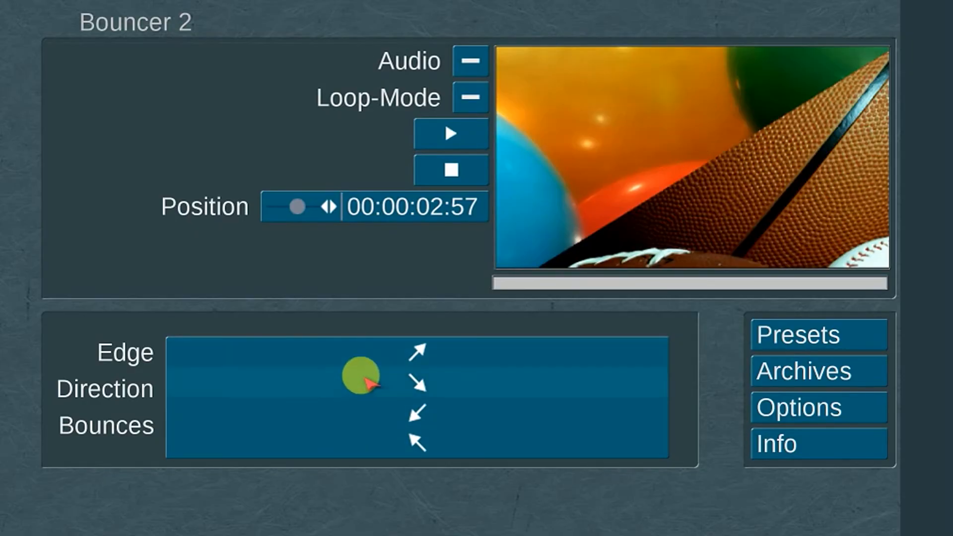
Choose the arrow direction and adjust the Bounces setting of the Bouncer 2 transition
{"action": "left_click", "coordinate": [366, 379]}
{"action": "left_click", "coordinate": [268, 417]}
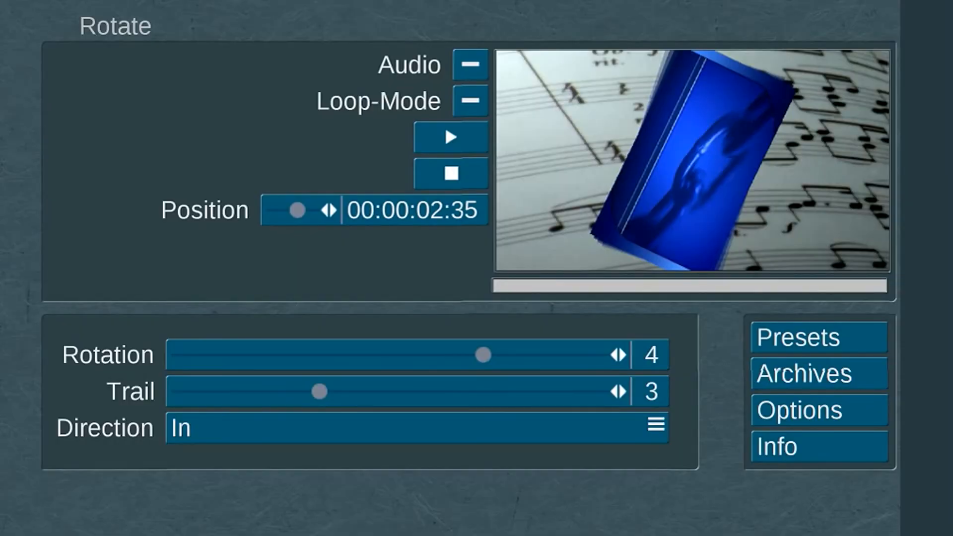
Set the Rotate transition's Rotation to 1 and Trail to 9, and open its Direction choices
{"action": "mouse_move", "coordinate": [394, 354]}
{"action": "left_mouse_down"}
{"action": "mouse_move", "coordinate": [230, 354]}
{"action": "mouse_move", "coordinate": [325, 356]}
{"action": "mouse_move", "coordinate": [407, 342]}
{"action": "left_mouse_up"}
{"action": "left_click_drag", "start_coordinate": [368, 389], "coordinate": [702, 379]}
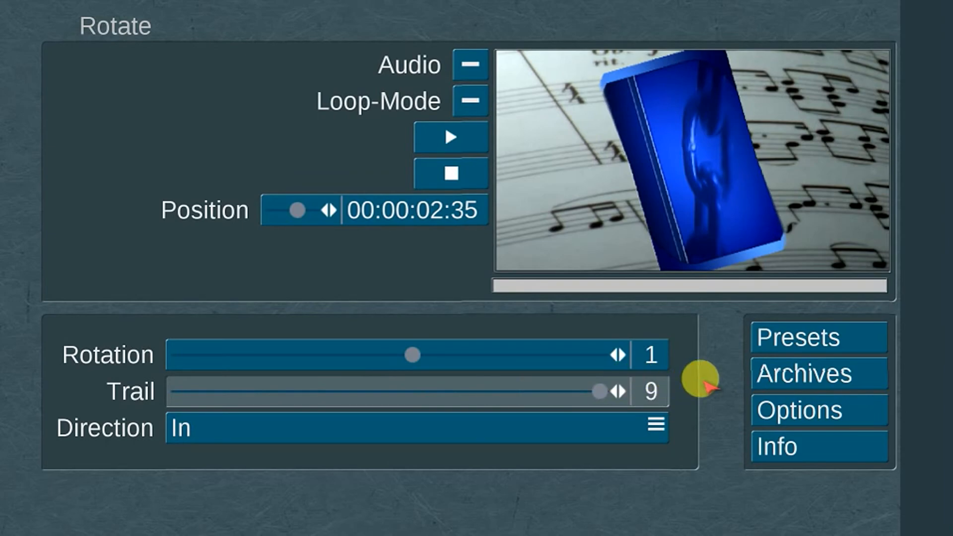
{"action": "left_click", "coordinate": [416, 422]}
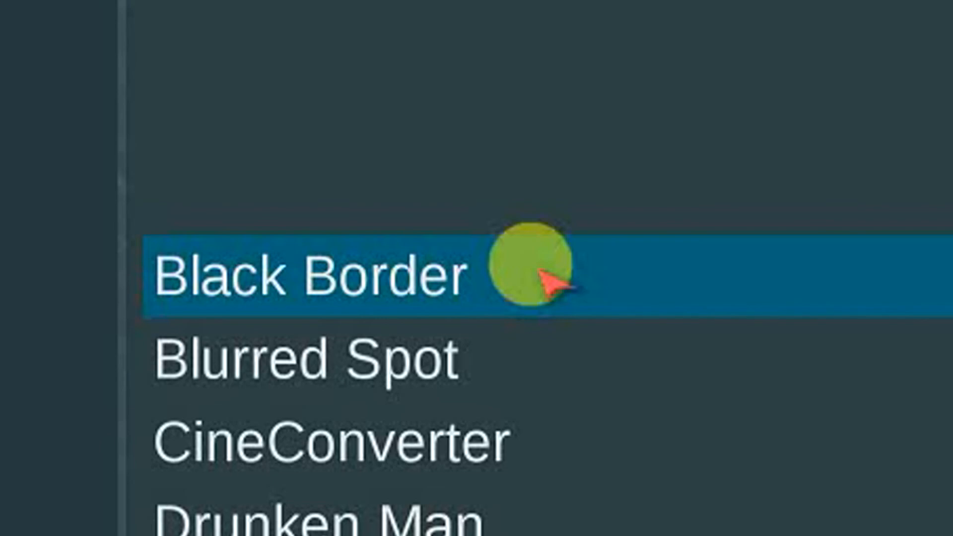
Choose the Blurred Spot effect and place its spot at position 904, 142 near the top of the Capitol dome
{"action": "left_click", "coordinate": [560, 364]}
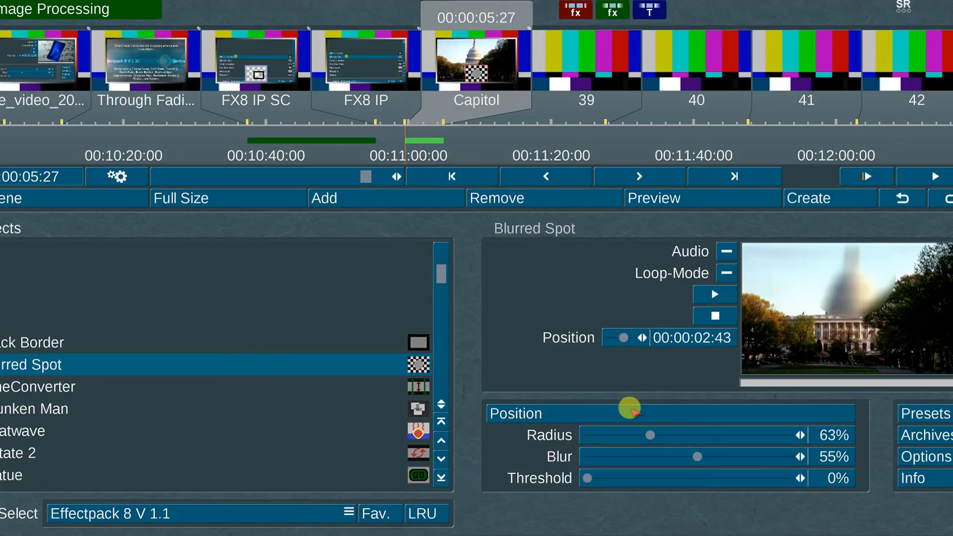
{"action": "left_click", "coordinate": [630, 407]}
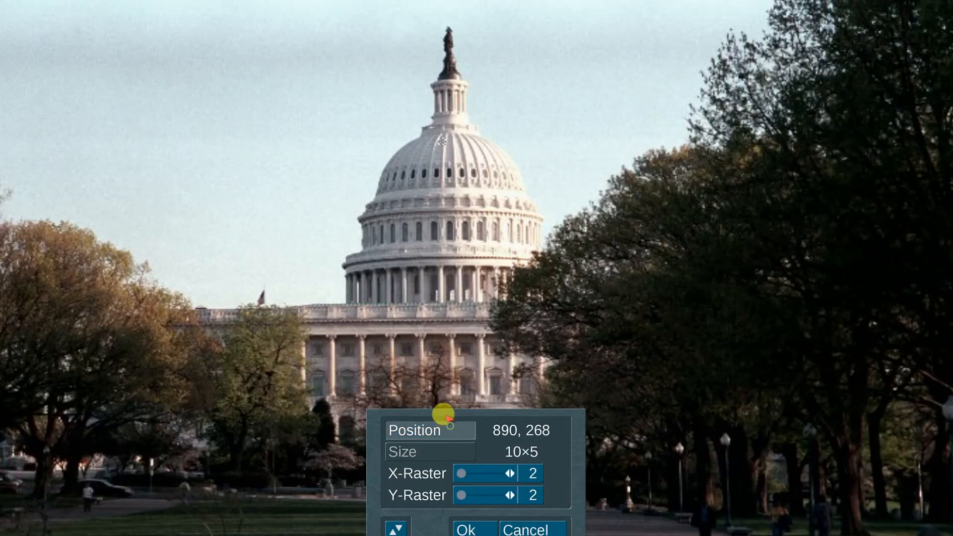
{"action": "left_click", "coordinate": [448, 422]}
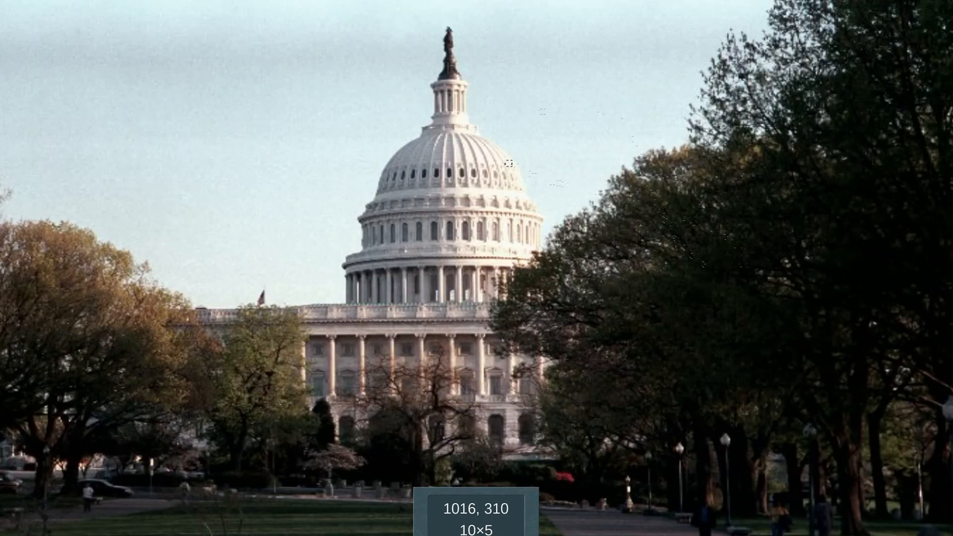
{"action": "left_click", "coordinate": [449, 75]}
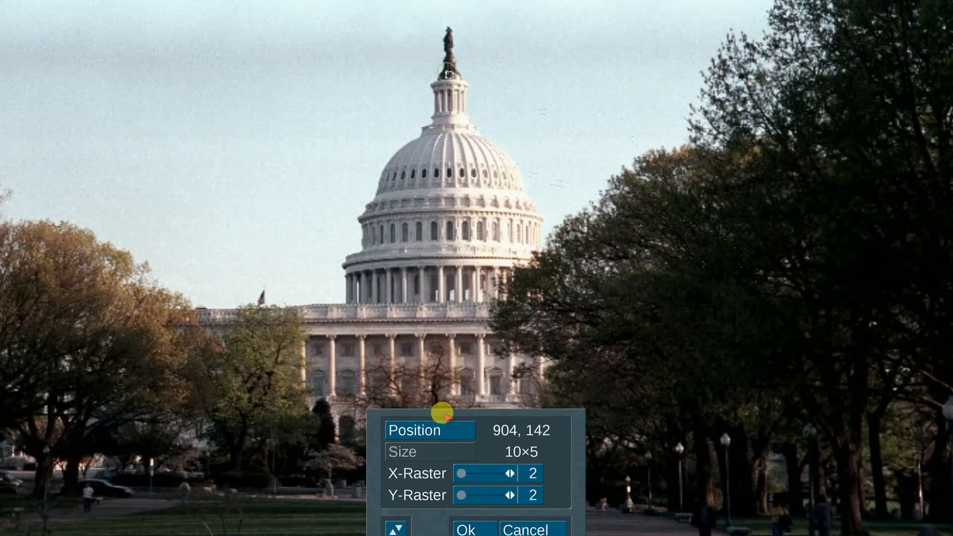
{"action": "left_click", "coordinate": [464, 526]}
Adjust the Blurred Spot effect's remaining slider settings
{"action": "left_click_drag", "start_coordinate": [283, 366], "coordinate": [412, 417]}
{"action": "left_click_drag", "start_coordinate": [370, 439], "coordinate": [223, 447]}
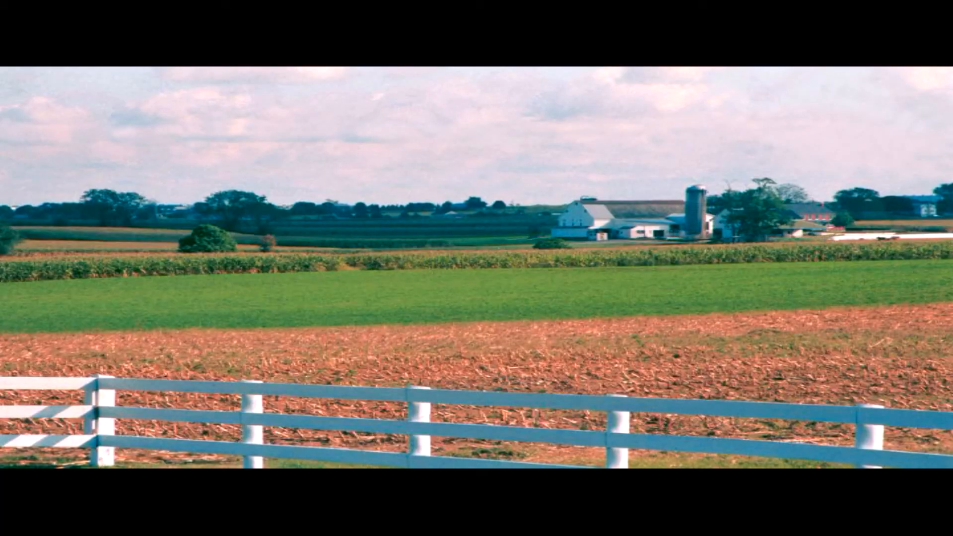
Choose the Interpolation option for the CineConverter effect's 16:9 -> 4:3 conversion
{"action": "left_click", "coordinate": [406, 388]}
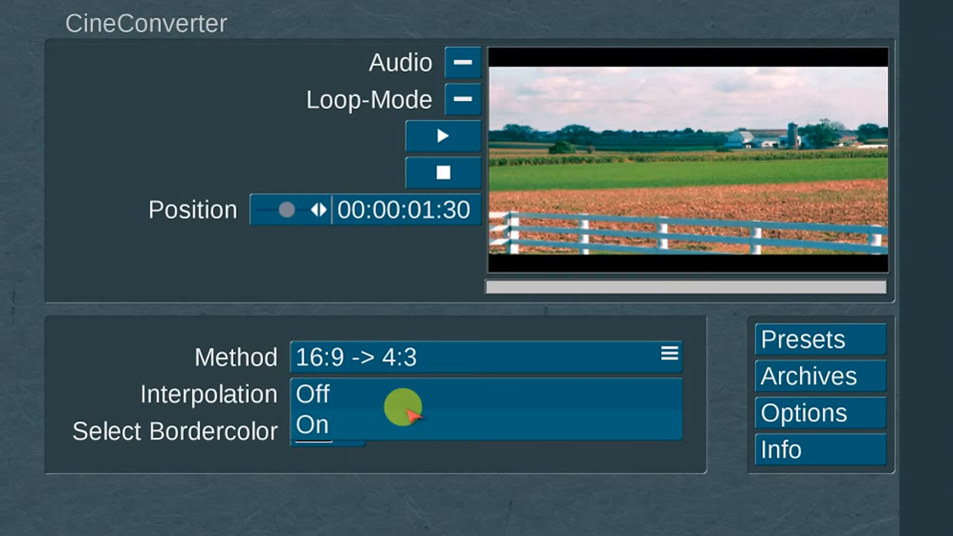
{"action": "left_click", "coordinate": [407, 413]}
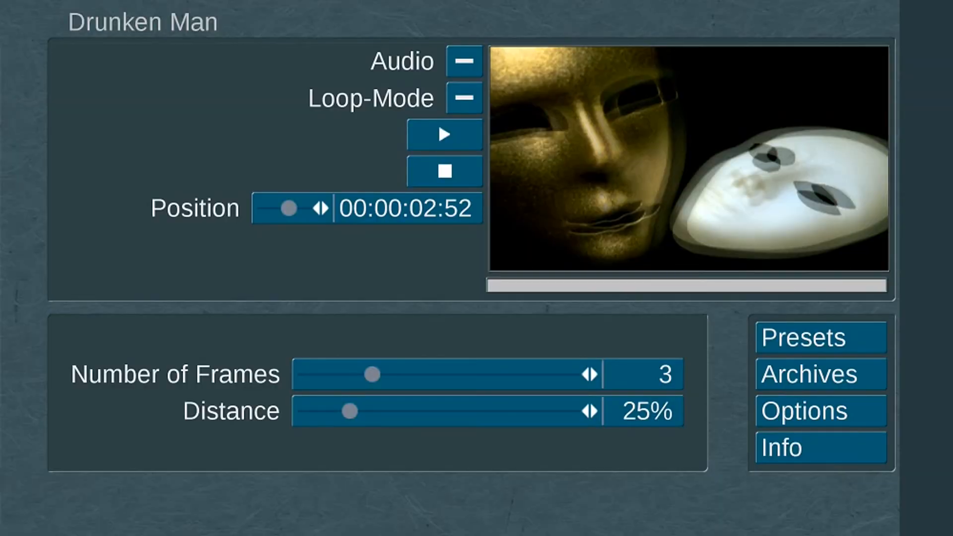
Adjust the slider settings of the Drunken Man effect on the mask clip
{"action": "left_click_drag", "start_coordinate": [368, 374], "coordinate": [573, 370]}
{"action": "left_click_drag", "start_coordinate": [509, 402], "coordinate": [309, 411]}
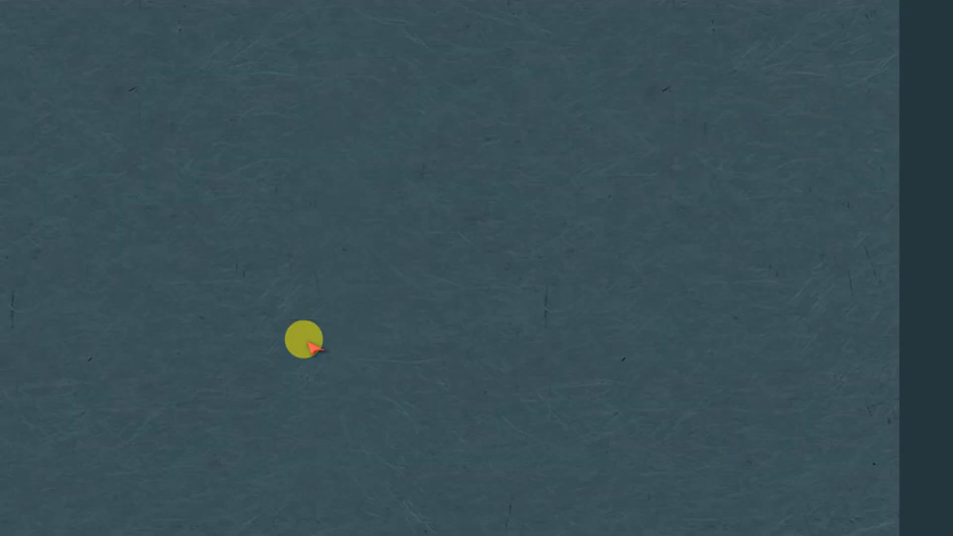
Configure the Heatwave effect with Horizontal 41%, Vertical 78% and Frequency 39%
{"action": "left_click", "coordinate": [124, 534]}
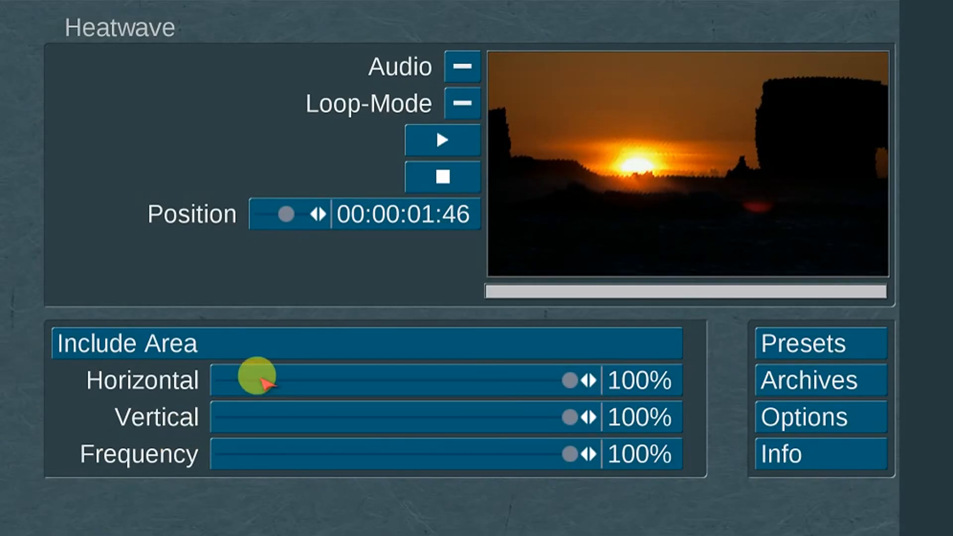
{"action": "left_click_drag", "start_coordinate": [261, 380], "coordinate": [491, 410]}
{"action": "left_click_drag", "start_coordinate": [538, 452], "coordinate": [361, 456]}
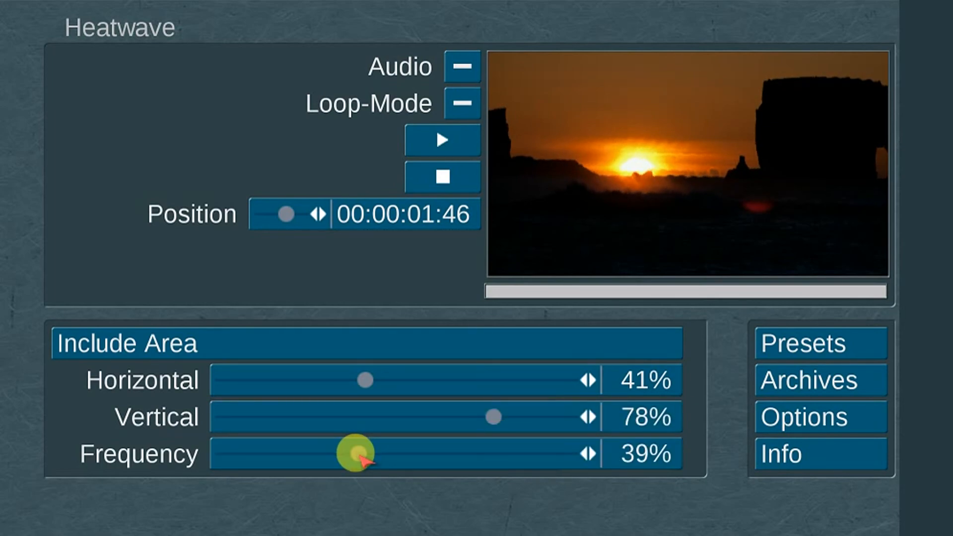
Set the Rotate 2 effect's Angle to 24.7° and its Bordercolor to Take Over
{"action": "left_click", "coordinate": [189, 218]}
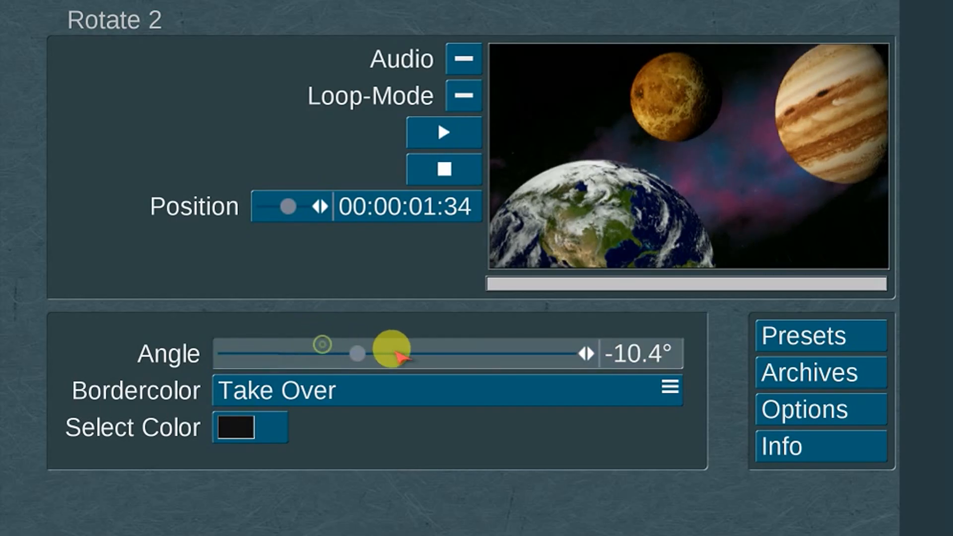
{"action": "left_click_drag", "start_coordinate": [389, 347], "coordinate": [492, 348]}
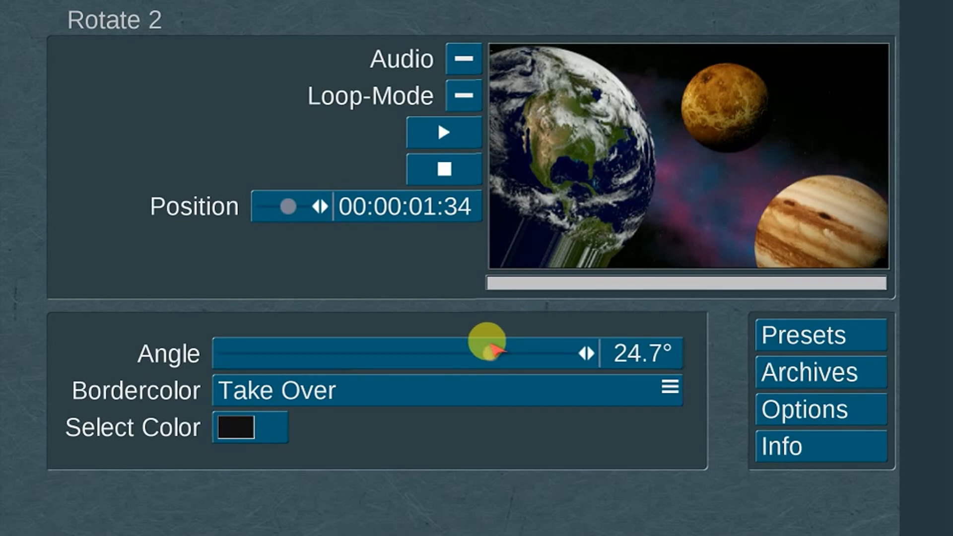
{"action": "left_click", "coordinate": [378, 390]}
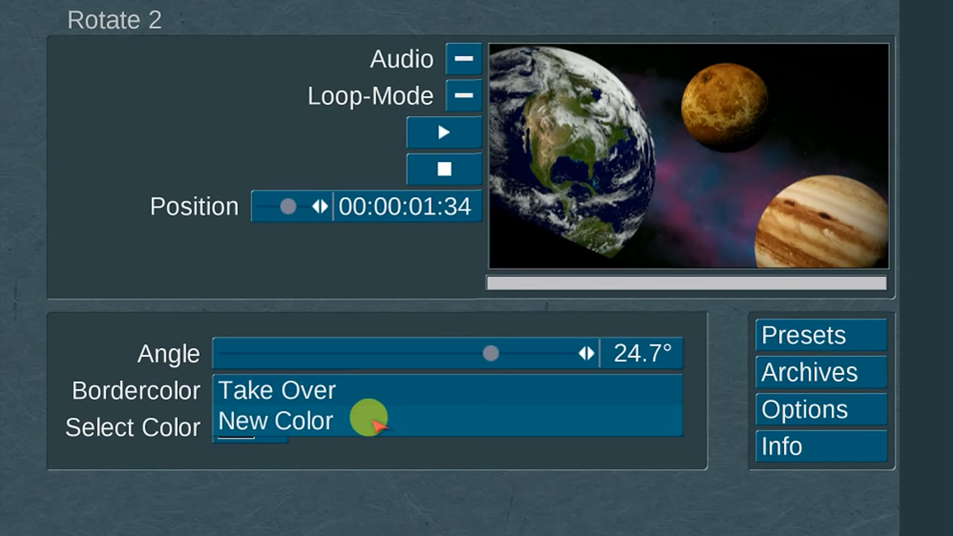
{"action": "left_click", "coordinate": [372, 391]}
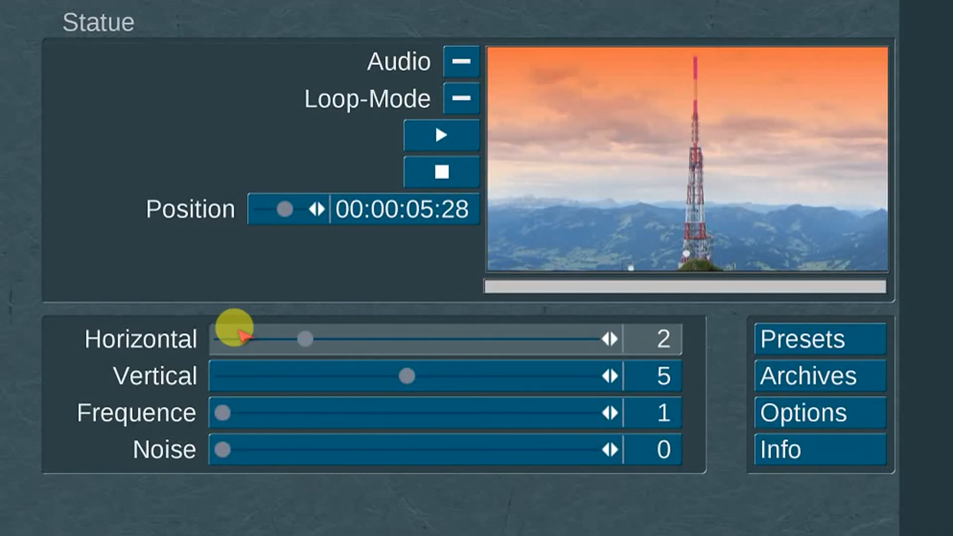
Configure the Statue effect with Horizontal 10, Vertical 10, Frequence 49 and Noise 0
{"action": "left_click_drag", "start_coordinate": [234, 330], "coordinate": [529, 334]}
{"action": "left_click_drag", "start_coordinate": [516, 368], "coordinate": [619, 350]}
{"action": "left_click_drag", "start_coordinate": [464, 411], "coordinate": [221, 449]}
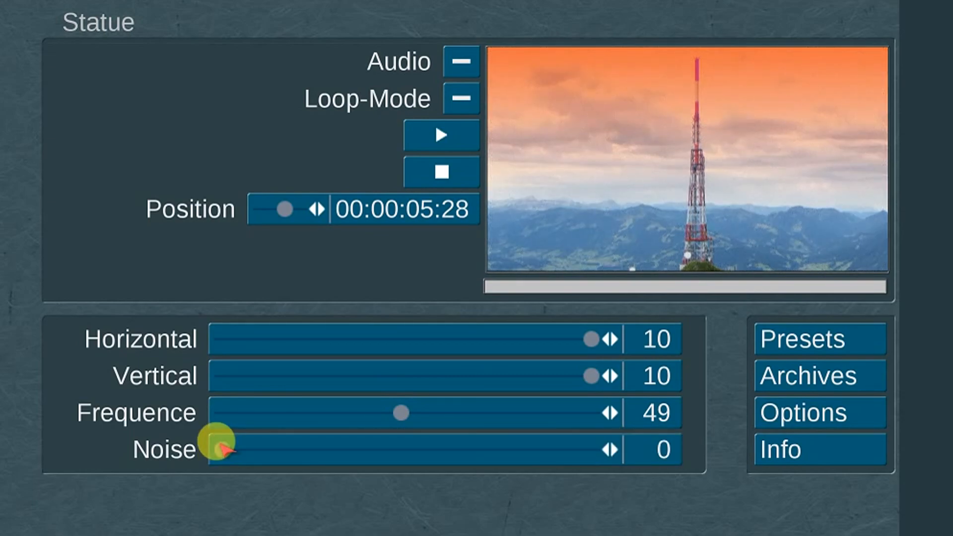
Set the Tunnel effect's Radius to 80%, raise Transparency to about 97% and lower Gum
{"action": "left_click", "coordinate": [187, 226]}
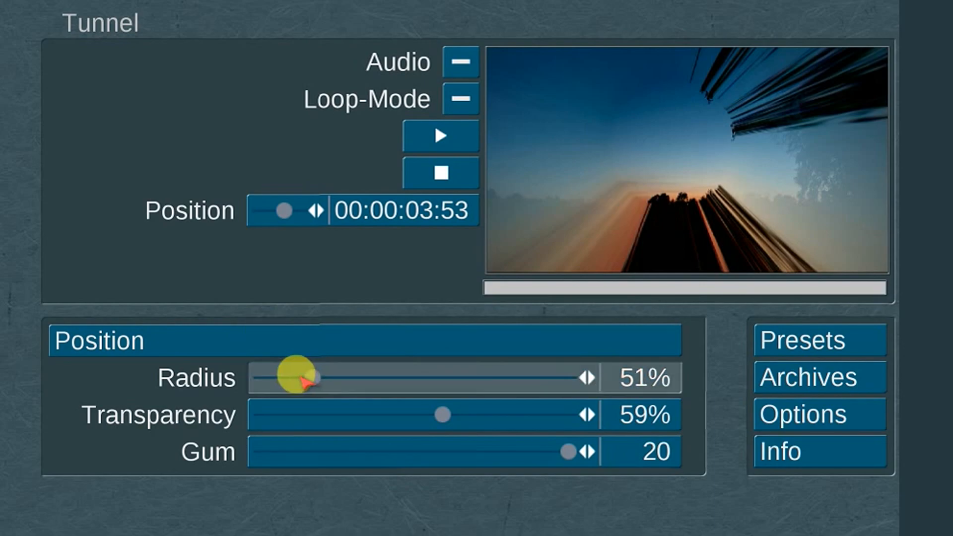
{"action": "left_click_drag", "start_coordinate": [308, 379], "coordinate": [343, 379]}
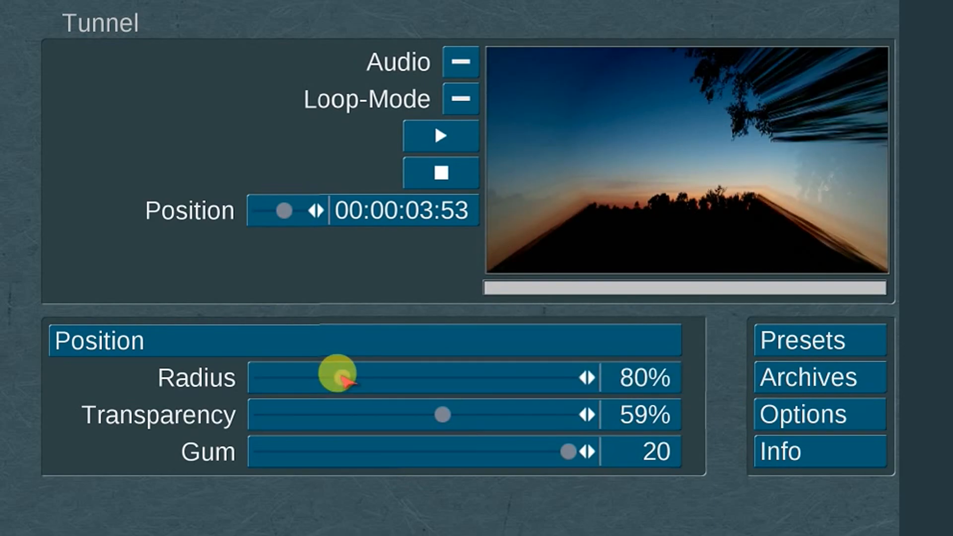
{"action": "left_click_drag", "start_coordinate": [430, 416], "coordinate": [295, 411]}
{"action": "left_click_drag", "start_coordinate": [405, 411], "coordinate": [546, 412]}
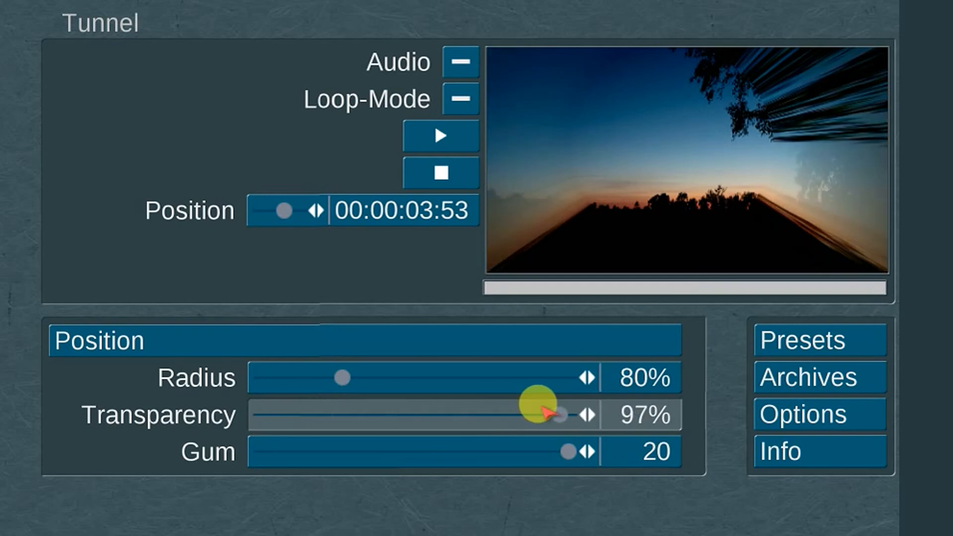
{"action": "left_click_drag", "start_coordinate": [539, 447], "coordinate": [278, 449]}
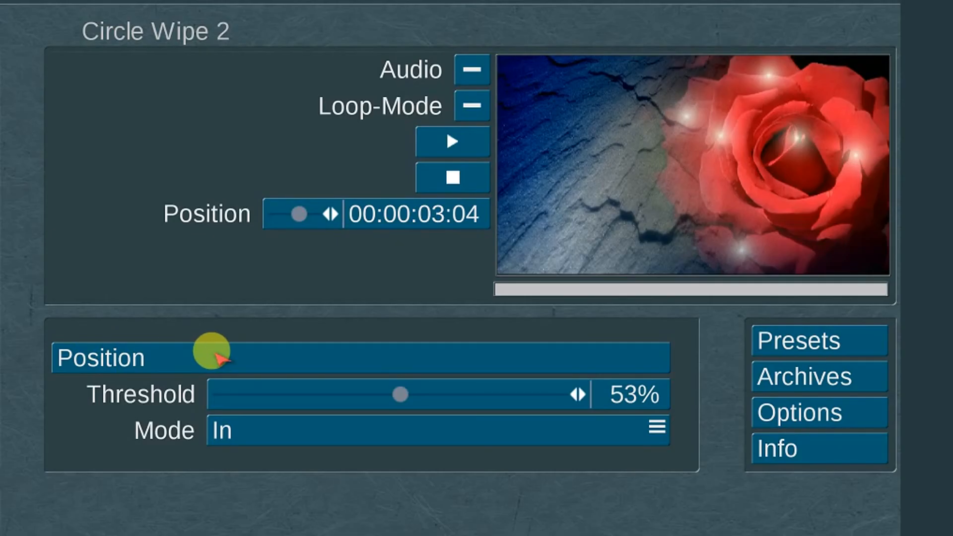
Set the Circle Wipe 2 transition's Threshold to 77% and choose its Mode
{"action": "left_click_drag", "start_coordinate": [400, 395], "coordinate": [478, 395]}
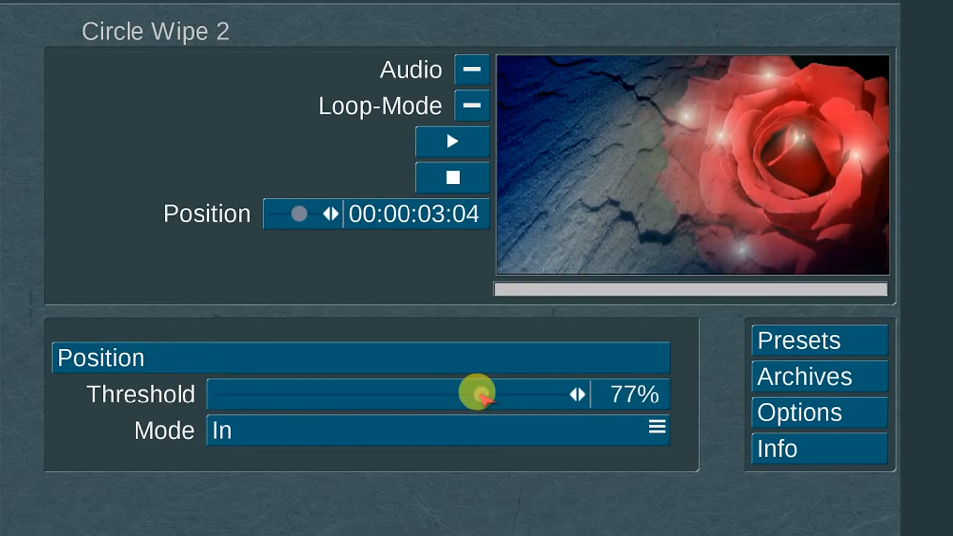
{"action": "left_click", "coordinate": [293, 423]}
{"action": "left_click", "coordinate": [291, 449]}
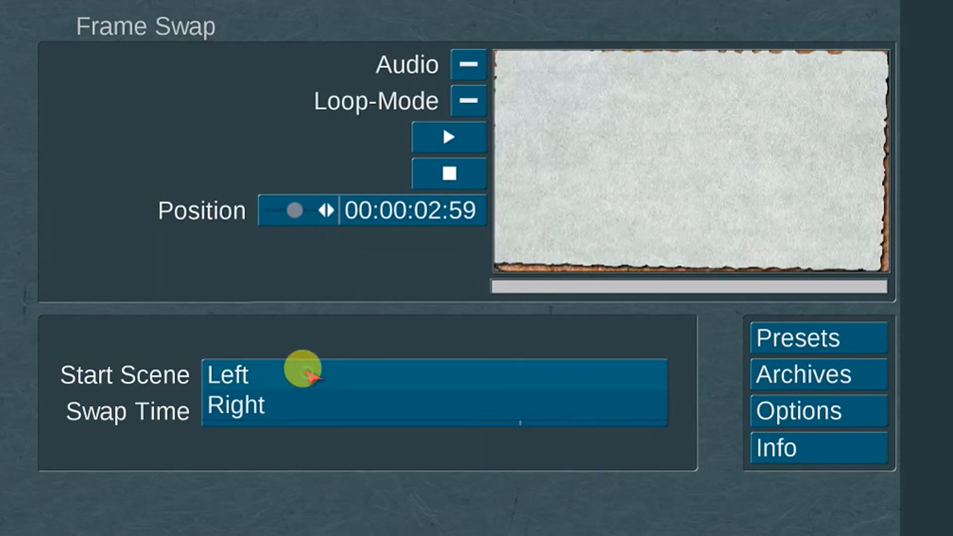
Set the Frame Swap transition's Start Scene to Right and adjust its Swap Time
{"action": "left_click", "coordinate": [298, 403]}
{"action": "left_click_drag", "start_coordinate": [285, 407], "coordinate": [228, 411]}
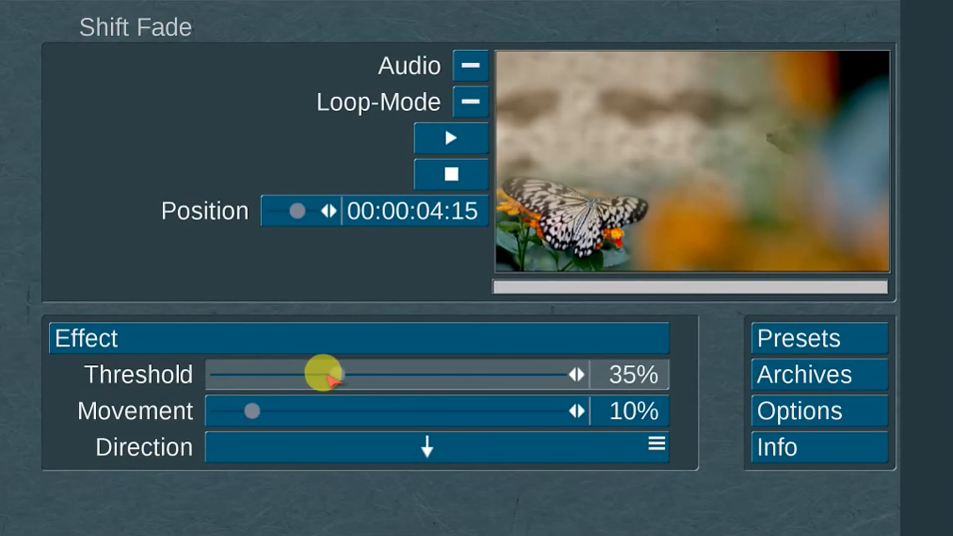
Adjust the Shift Fade transition's Threshold and Movement, and set its Direction to the diagonal down-left arrow
{"action": "left_click_drag", "start_coordinate": [322, 372], "coordinate": [558, 368]}
{"action": "left_click", "coordinate": [407, 396]}
{"action": "left_click_drag", "start_coordinate": [410, 402], "coordinate": [323, 392]}
{"action": "left_click", "coordinate": [381, 449]}
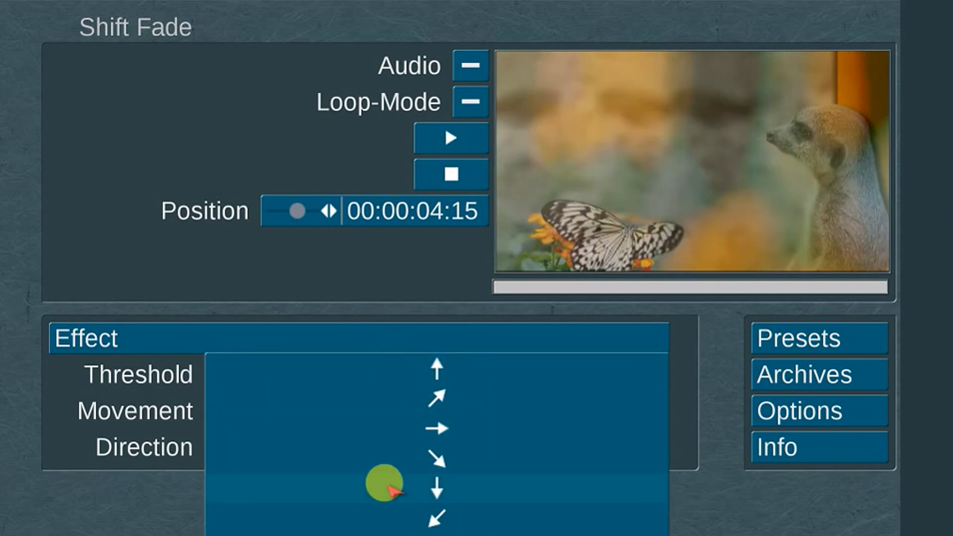
{"action": "left_click", "coordinate": [384, 516]}
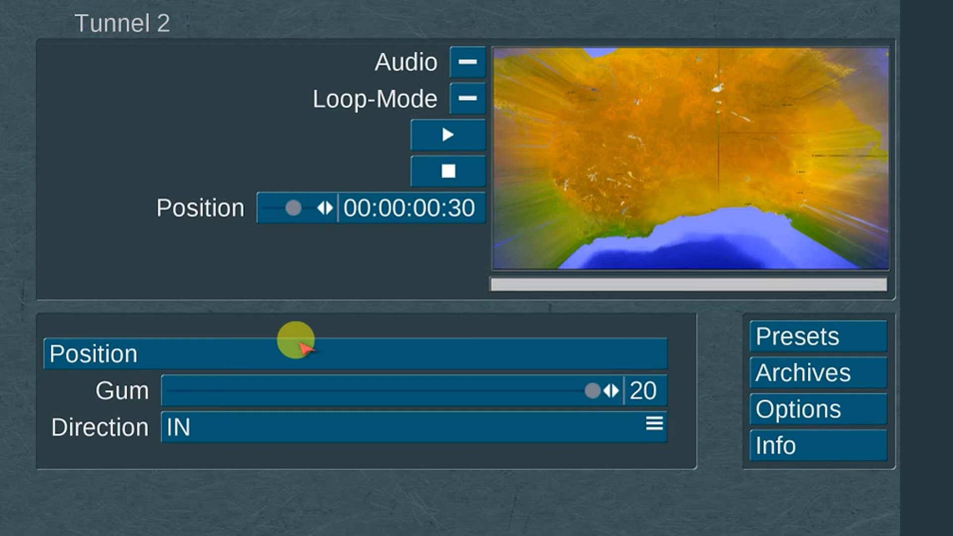
Try the Tunnel 2 transition's Gum at 0, set it to 20, and choose its Direction
{"action": "left_click", "coordinate": [294, 387]}
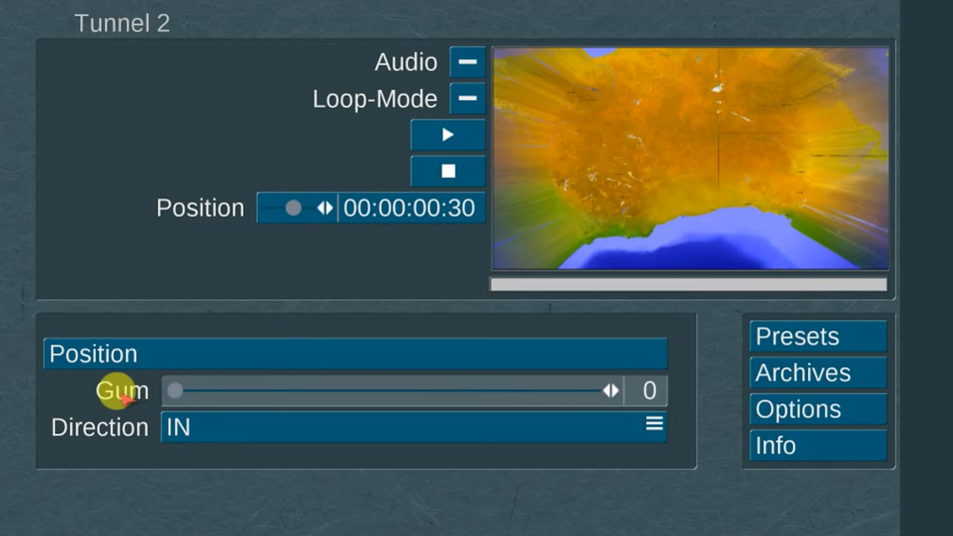
{"action": "left_click", "coordinate": [596, 390]}
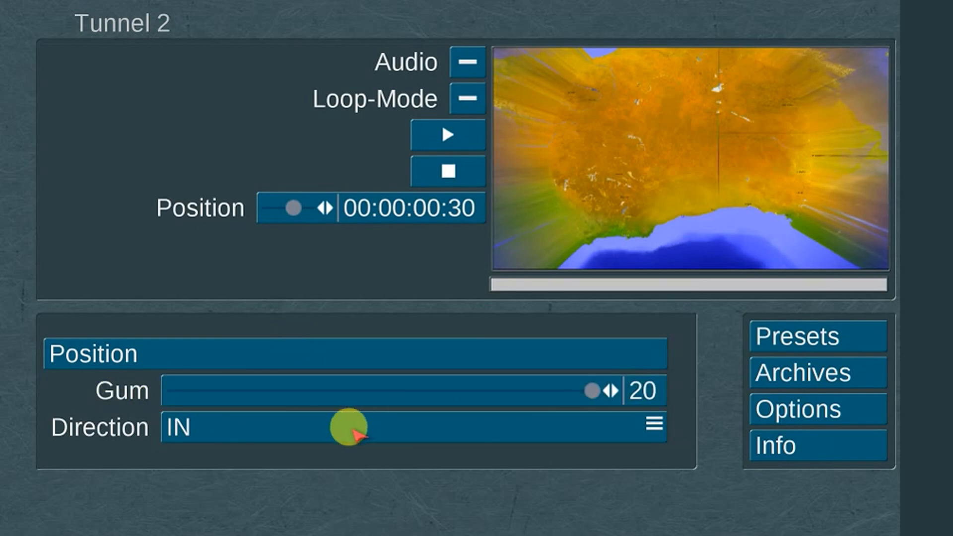
{"action": "left_click", "coordinate": [337, 460]}
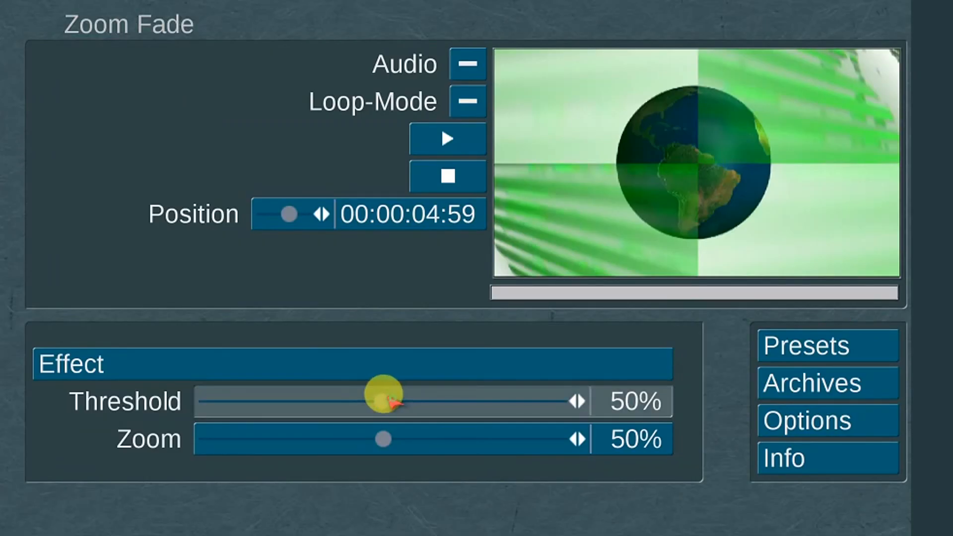
Adjust the slider settings of the pattern-based transition that uses the DiaWipe 1 mask
{"action": "left_click_drag", "start_coordinate": [383, 396], "coordinate": [526, 410]}
{"action": "left_click_drag", "start_coordinate": [409, 432], "coordinate": [616, 440]}
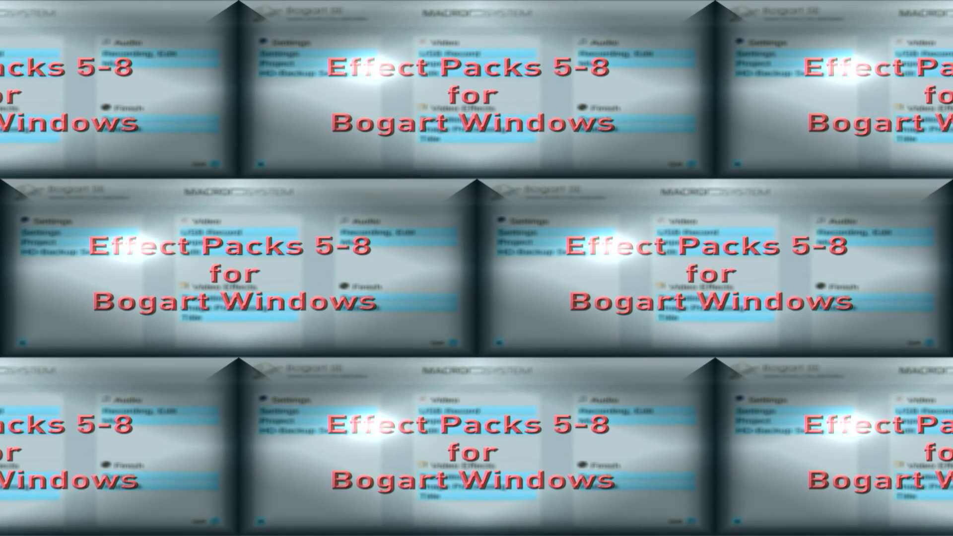